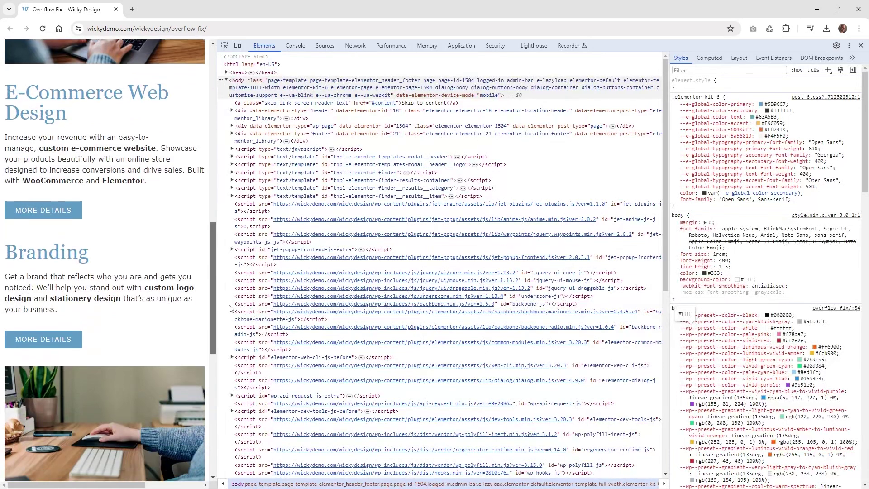
- Narrow the Overflow Fix page viewport and scroll sideways to check for horizontal overflow
left_click_drag(219, 294, 198, 294)
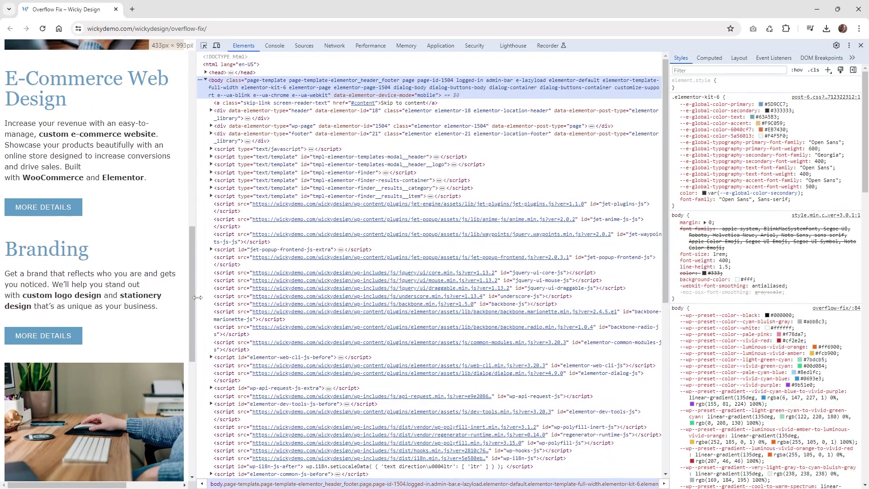
left_click_drag(102, 487, 124, 485)
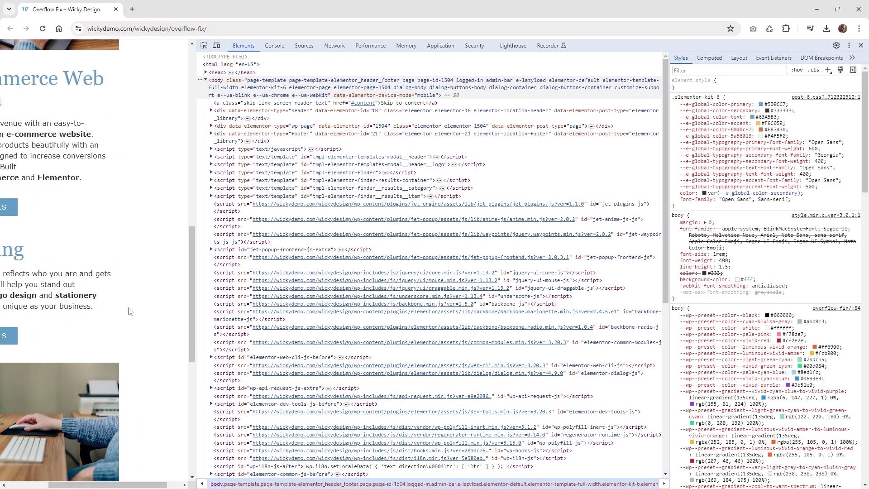
scroll(152, 226, "up", 10)
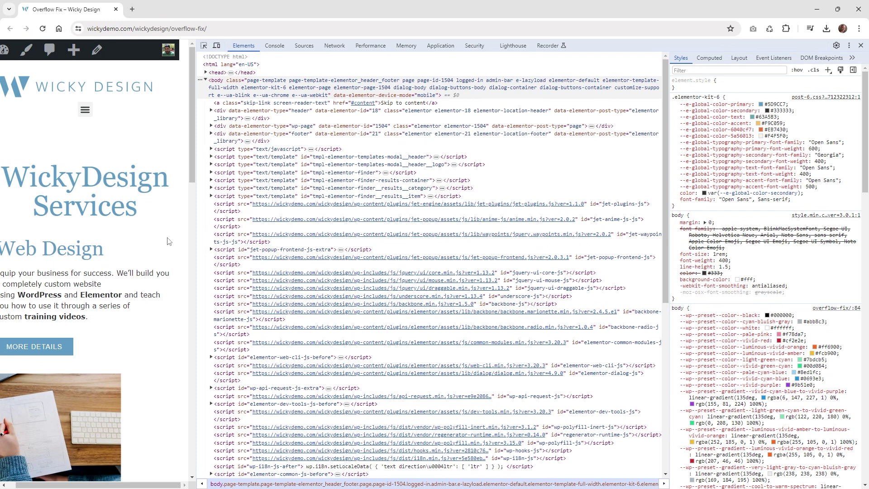
- Open the page's Elementor editor in a new tab and widen the page back to desktop width
right_click(141, 260)
left_click(126, 283)
left_click_drag(192, 154, 198, 165)
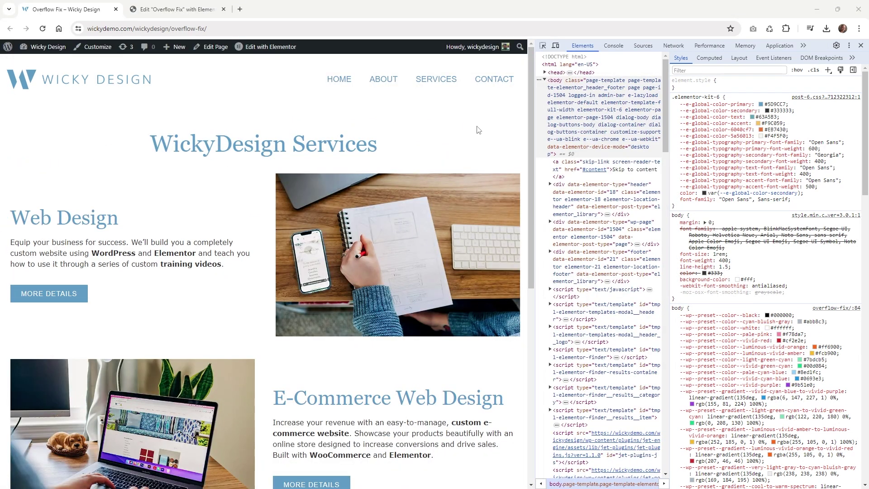
left_click_drag(535, 132, 498, 132)
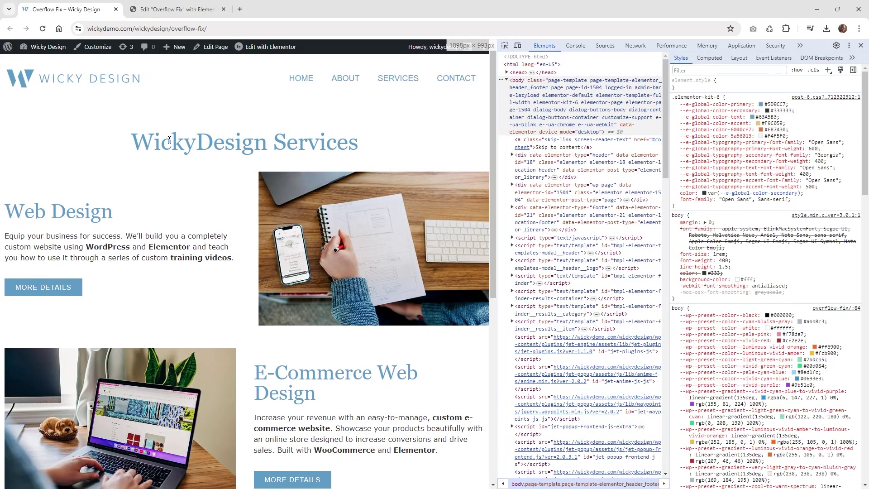
left_click_drag(197, 143, 131, 144)
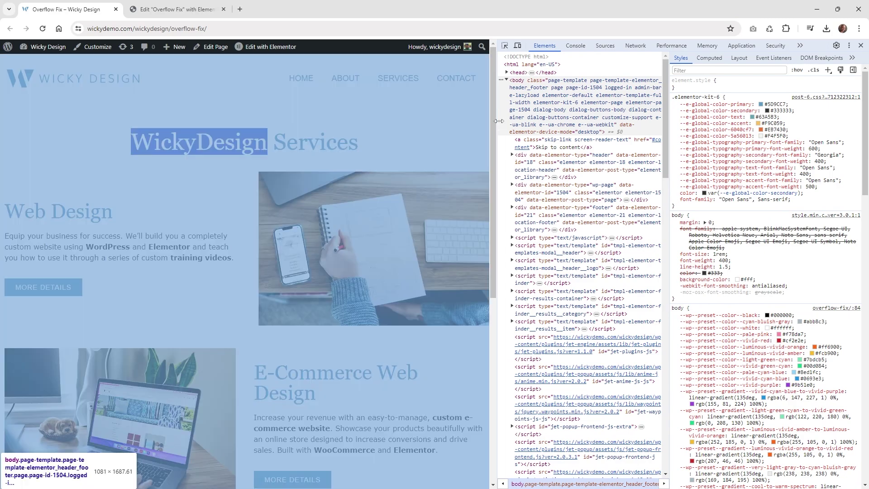
left_click_drag(499, 121, 157, 154)
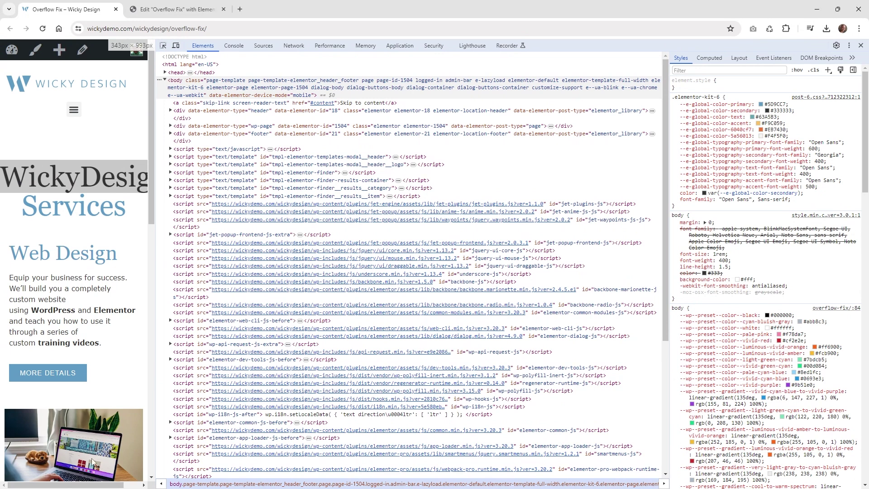
mouse_move(104, 485)
left_mouse_down()
mouse_move(121, 484)
mouse_move(121, 233)
mouse_move(122, 485)
mouse_move(87, 485)
left_mouse_up()
left_click_drag(154, 254, 520, 254)
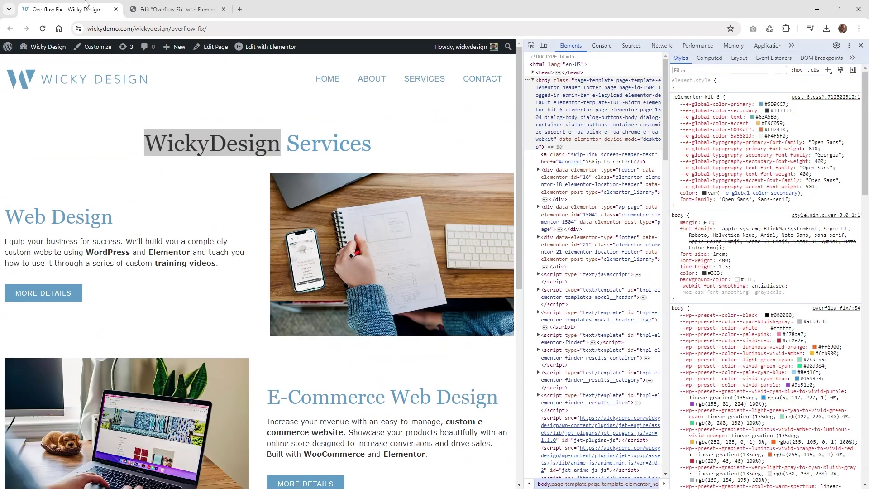
- Narrow Elementor's mobile preview until the WickyDesign heading overflows, and show its 4 rem typography settings
left_click(178, 4)
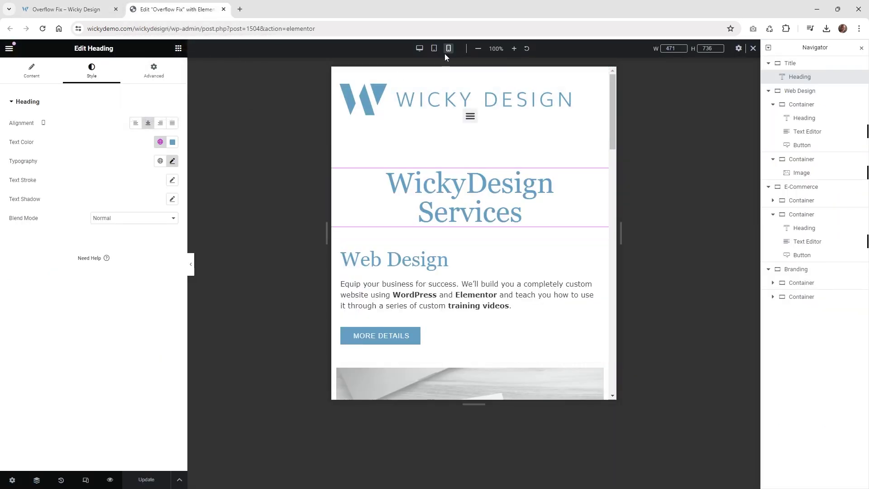
mouse_move(603, 175)
left_click_drag(325, 242, 454, 249)
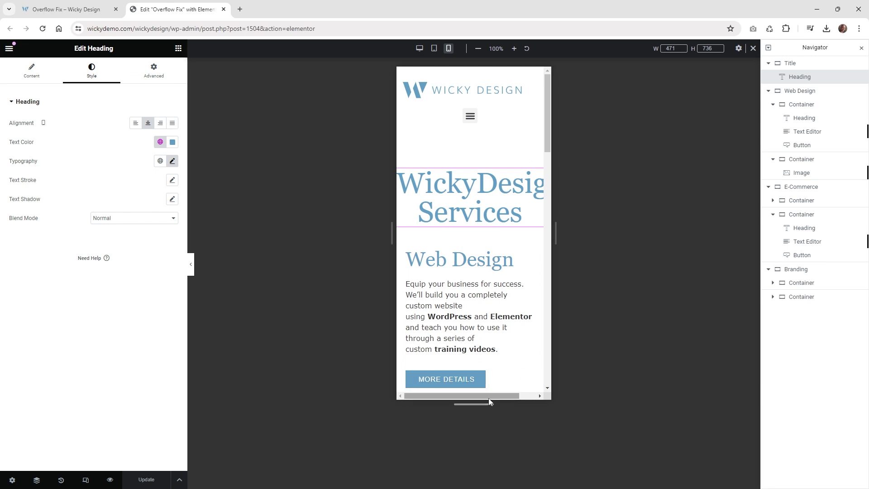
left_click_drag(489, 397, 443, 394)
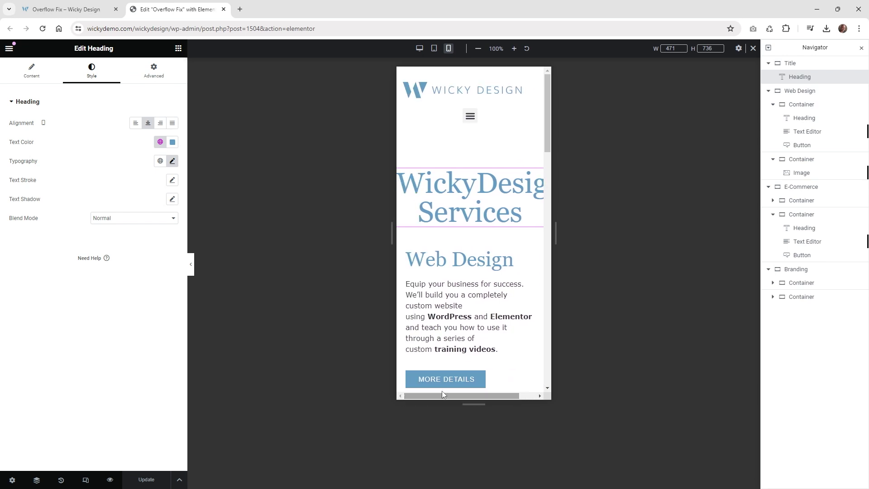
left_click(172, 161)
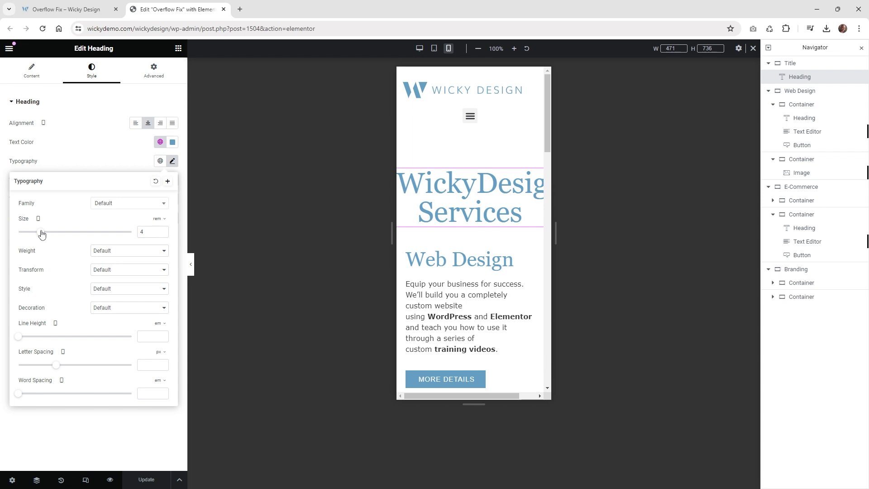
left_click_drag(41, 234, 37, 233)
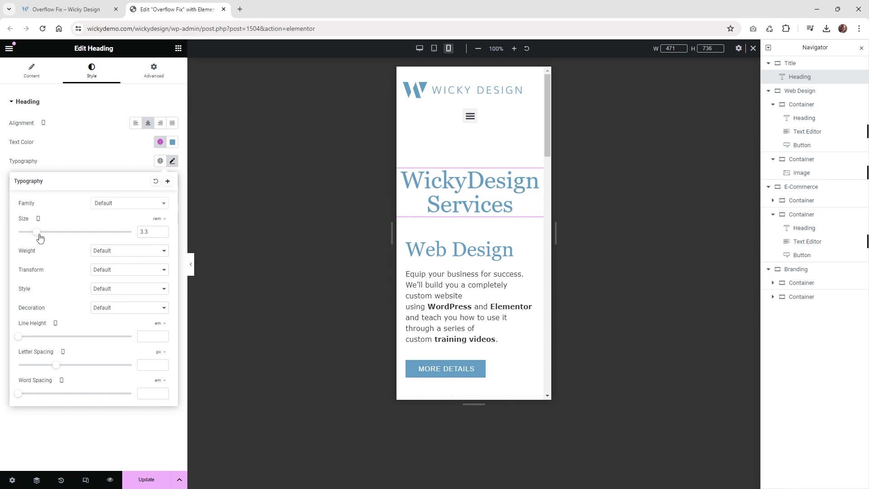
mouse_move(39, 236)
left_mouse_down()
mouse_move(55, 240)
mouse_move(36, 238)
left_mouse_up()
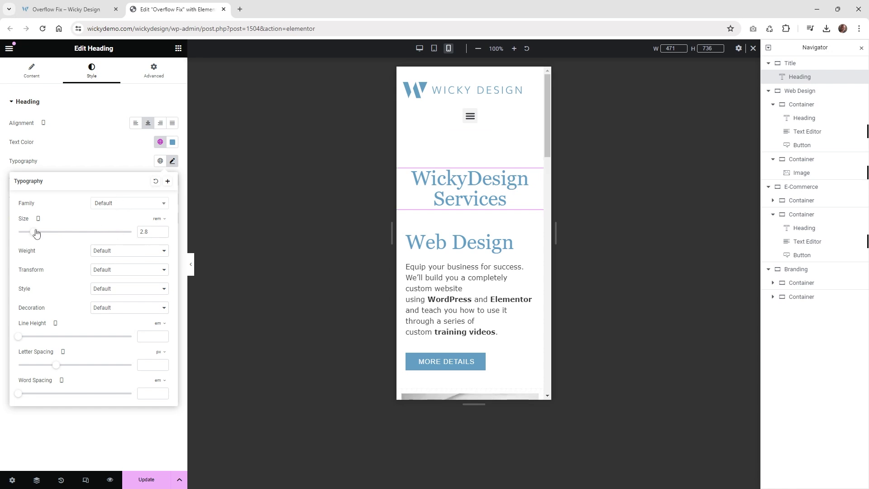
left_click_drag(35, 231, 43, 232)
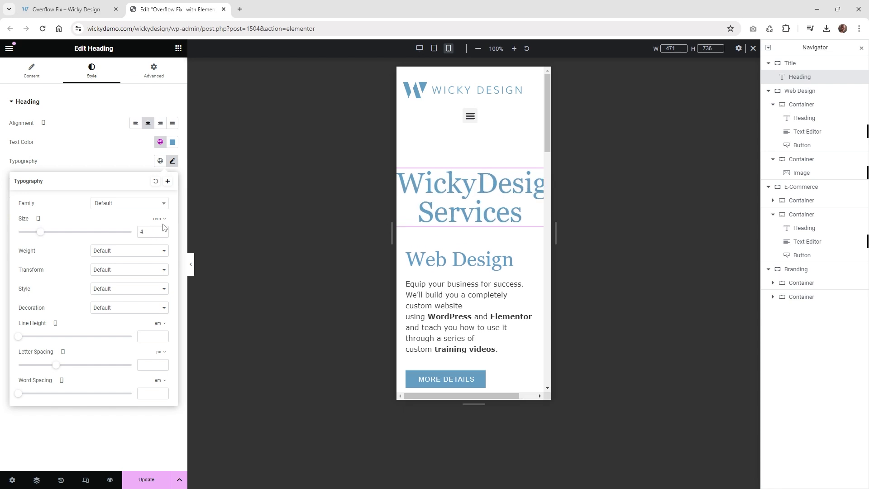
- Paste h2{word-wrap:break-word;} into the heading's Custom CSS, then delete it again
left_click(87, 445)
left_click(154, 71)
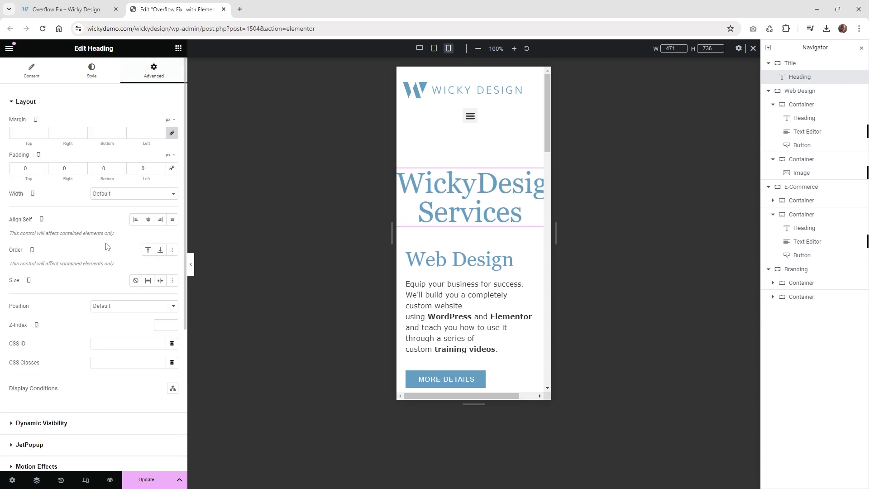
scroll(102, 272, "down", 5)
left_click(55, 411)
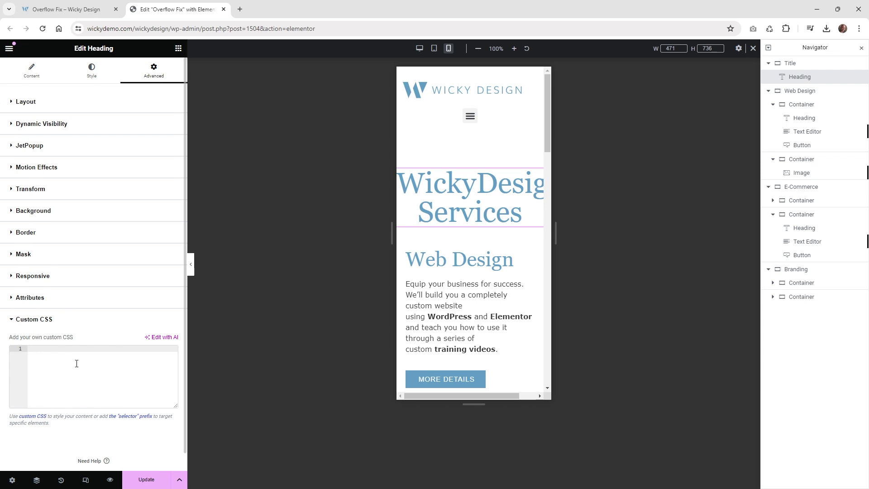
type("selector h2{word-wrap:break-word;}")
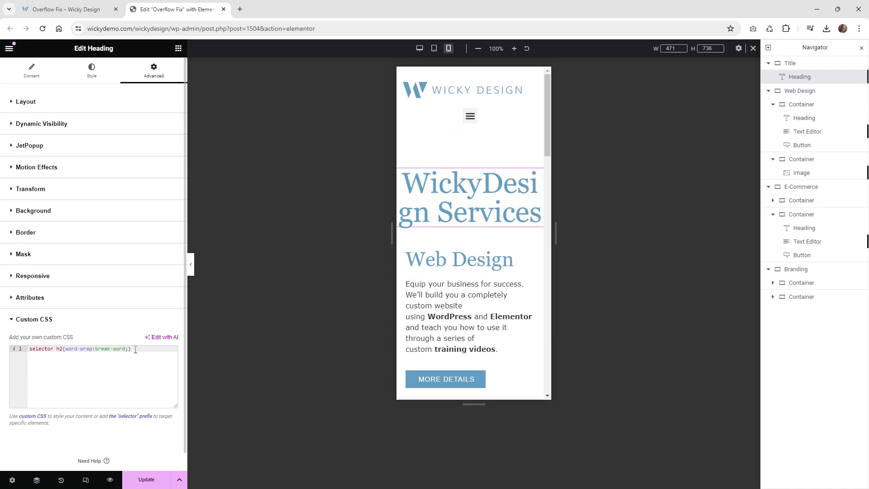
key("ctrl+a")
key("BackSpace")
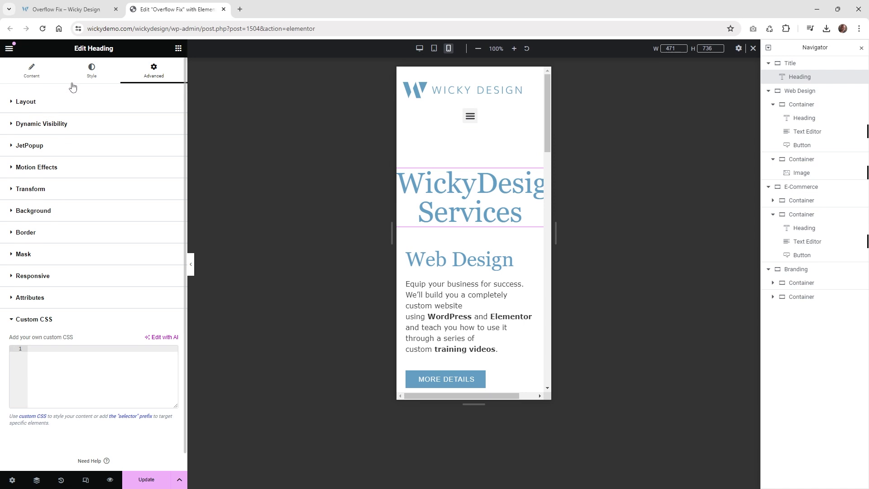
- Set the title heading's mobile typography size to 3.1 rem and update the page
left_click(102, 79)
left_click(172, 161)
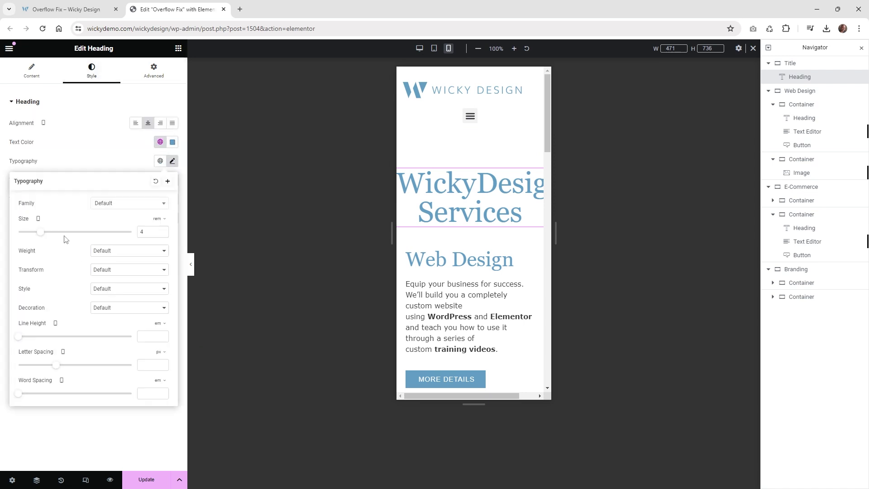
left_click_drag(40, 235, 35, 236)
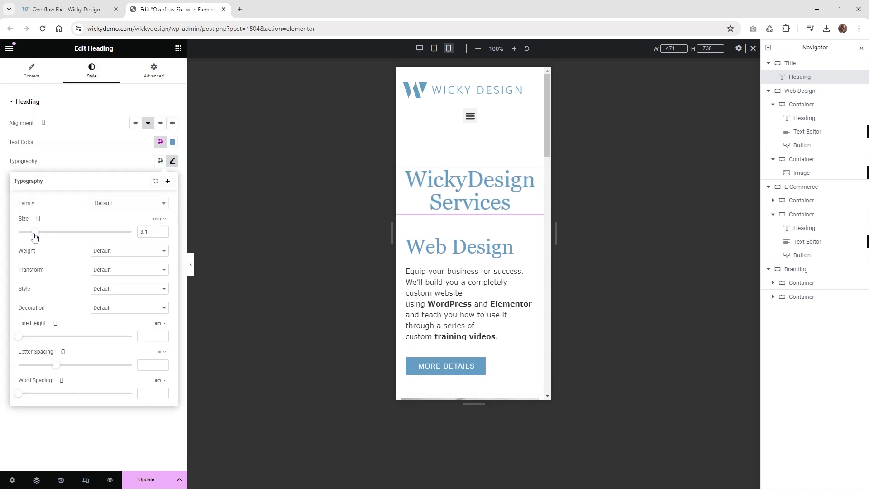
left_click(147, 481)
- Reload the live Overflow Fix page at mobile width and scroll through it checking for overflow
left_click(68, 9)
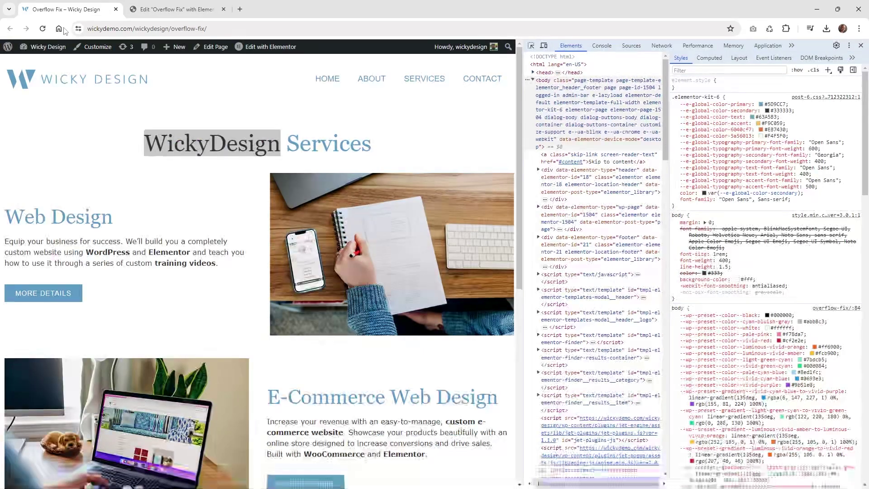
left_click(43, 29)
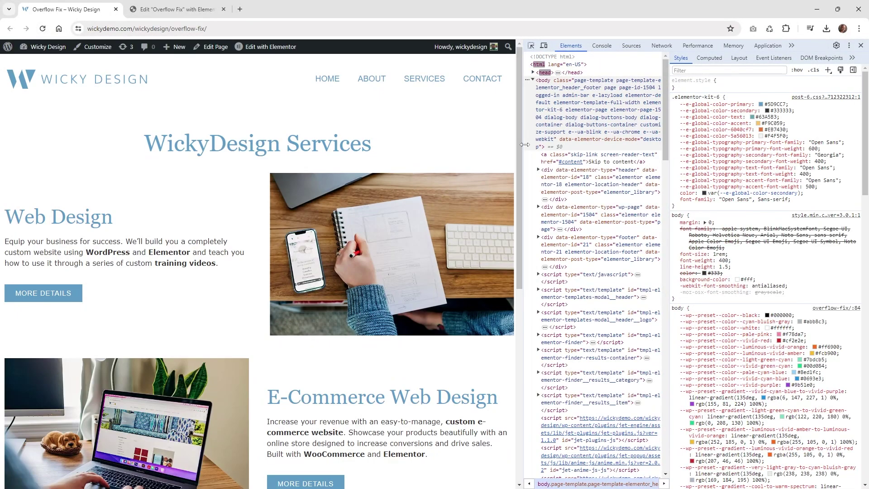
left_click_drag(524, 145, 199, 319)
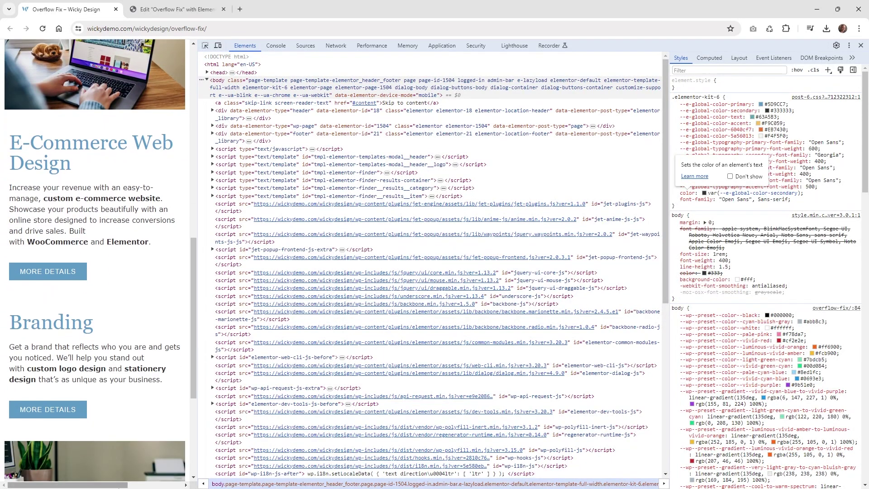
left_click_drag(120, 485, 142, 485)
scroll(153, 353, "up", 6)
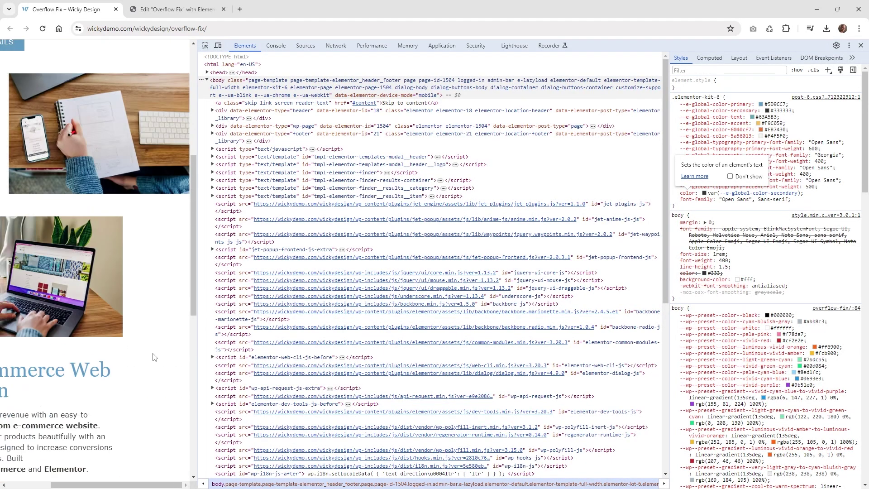
scroll(153, 353, "down", 2)
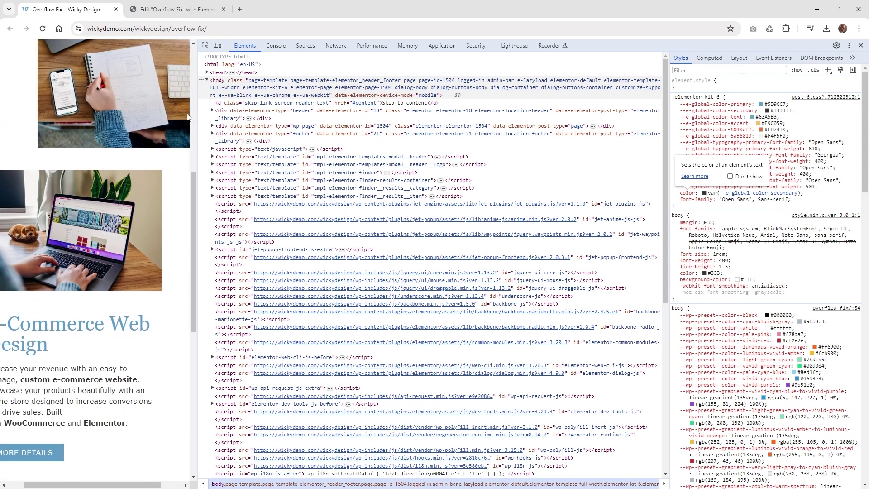
scroll(180, 151, "up", 3)
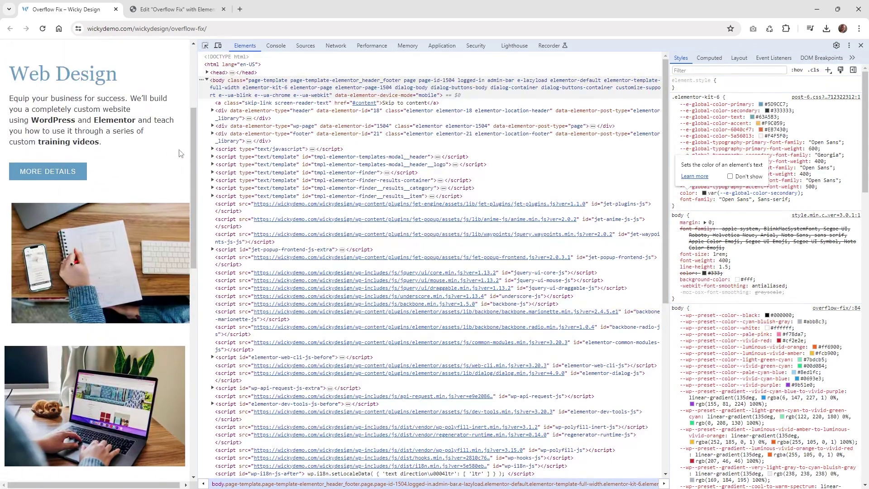
scroll(178, 149, "down", 3)
scroll(178, 149, "up", 3)
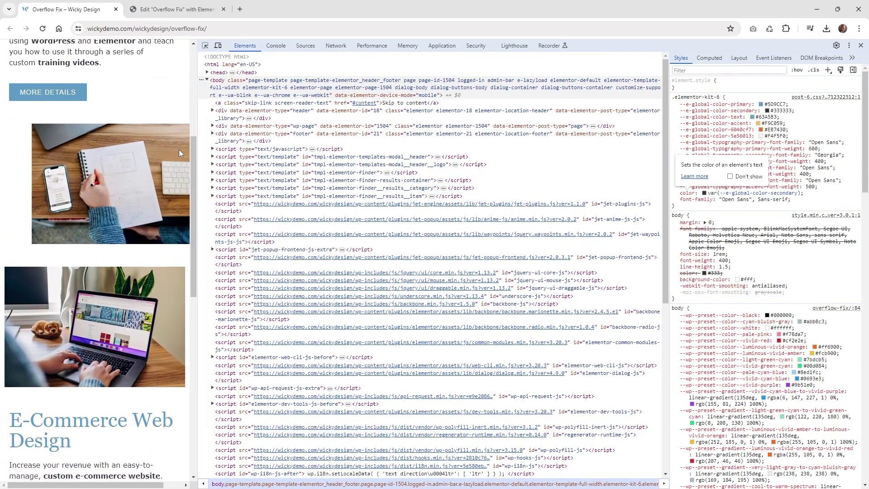
left_click(180, 5)
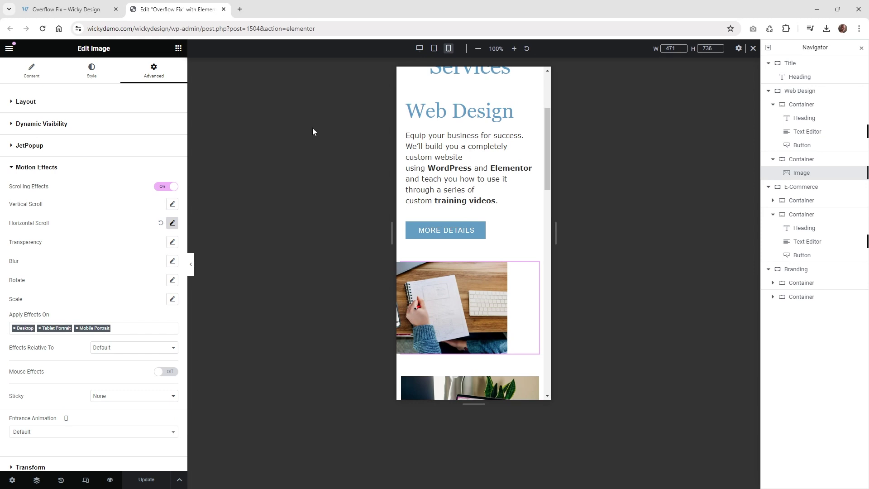
- Remove and re-add Mobile Portrait in the image's Motion Effects devices, then select its parent container
left_click(516, 283)
scroll(516, 283, "down", 2)
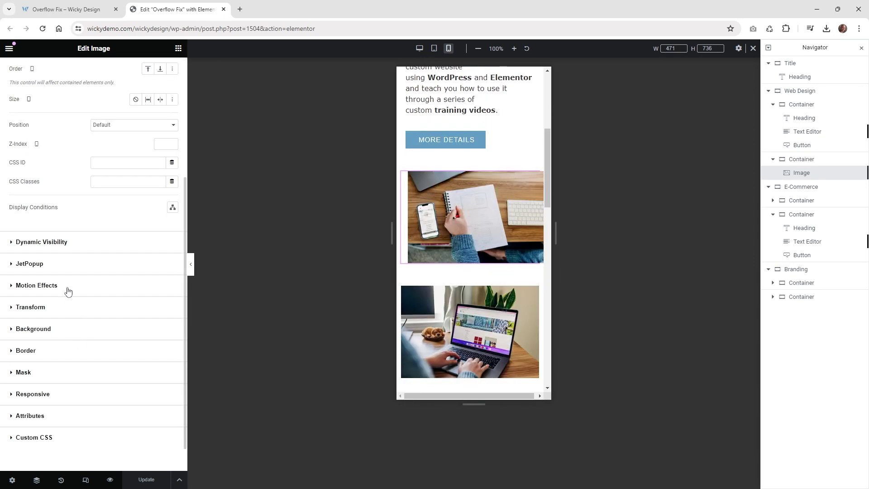
left_click(68, 291)
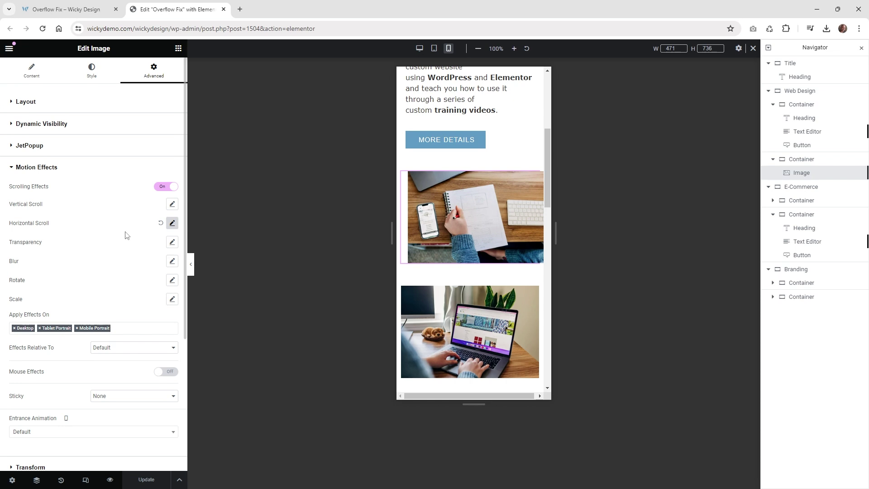
left_click(77, 328)
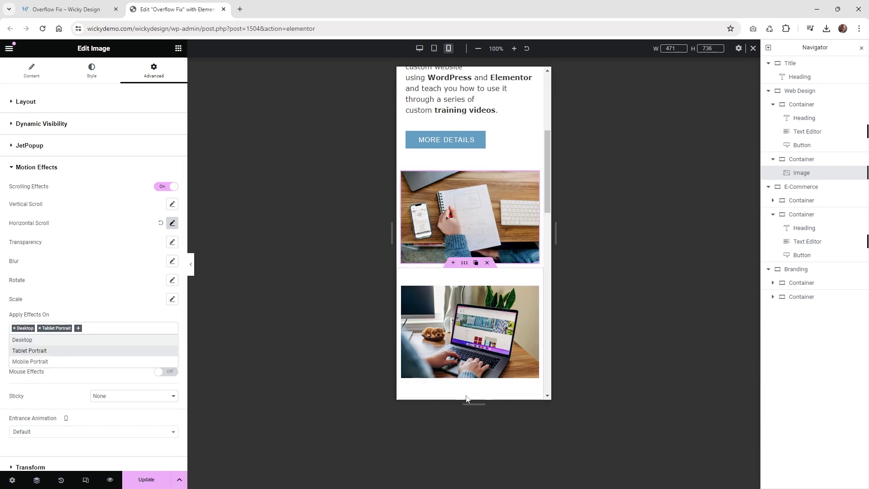
left_click(59, 362)
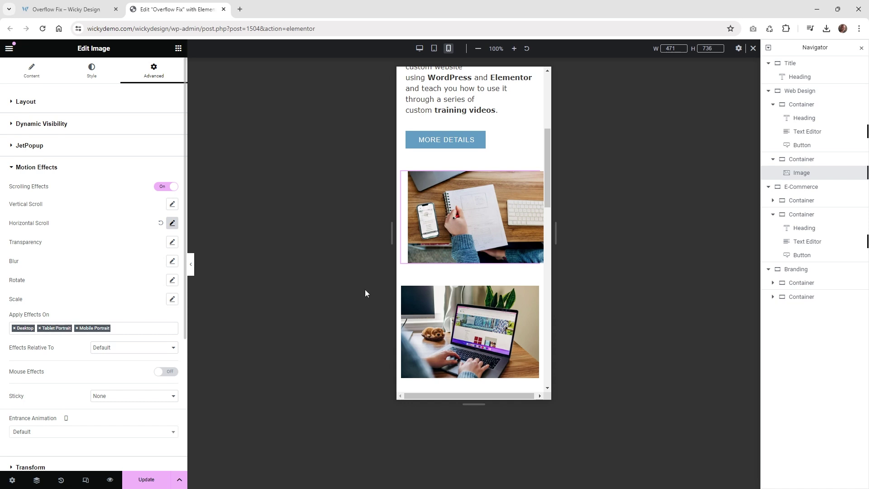
left_click(816, 166)
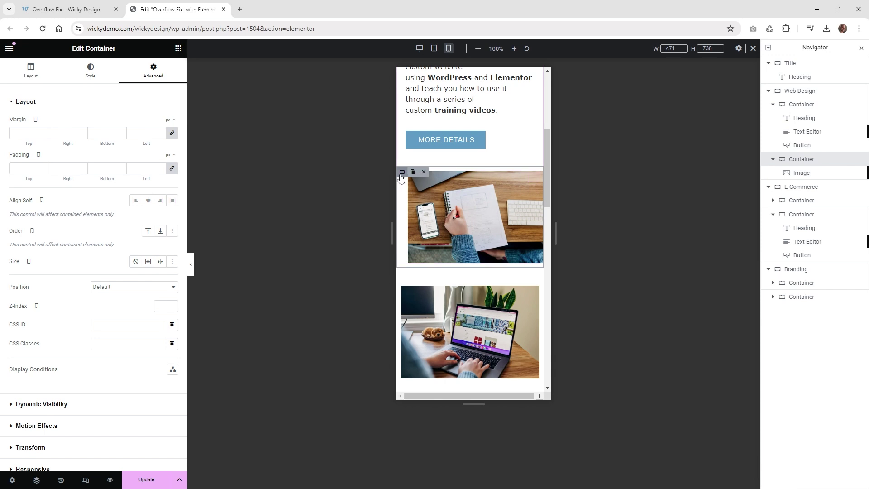
- Set the notebook image container's Overflow to Hidden under Additional Options and update the page
left_click(45, 74)
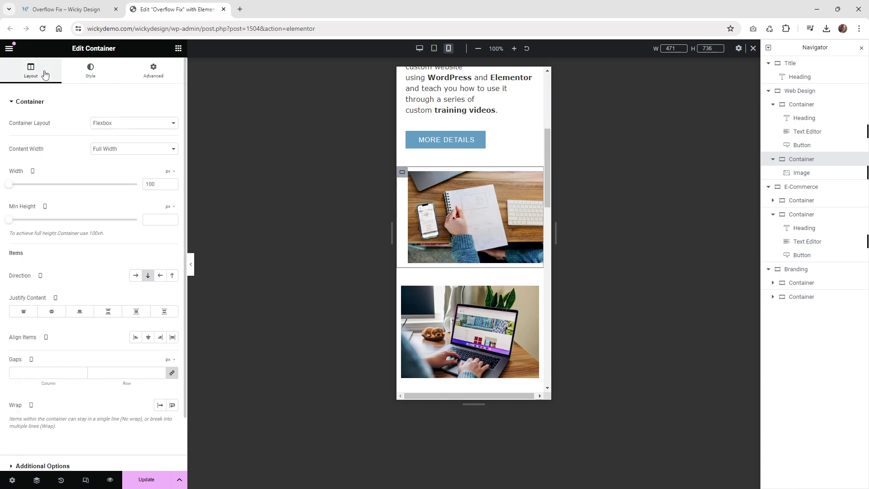
left_click(24, 104)
left_click(38, 127)
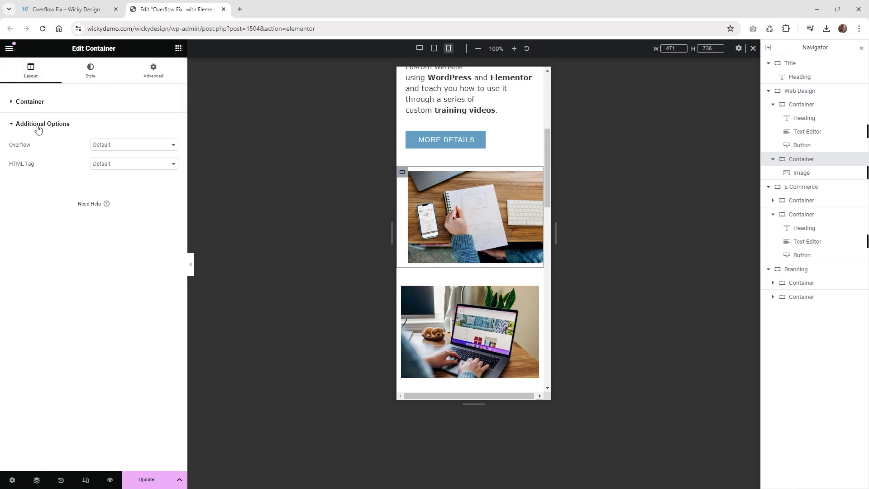
left_click(107, 145)
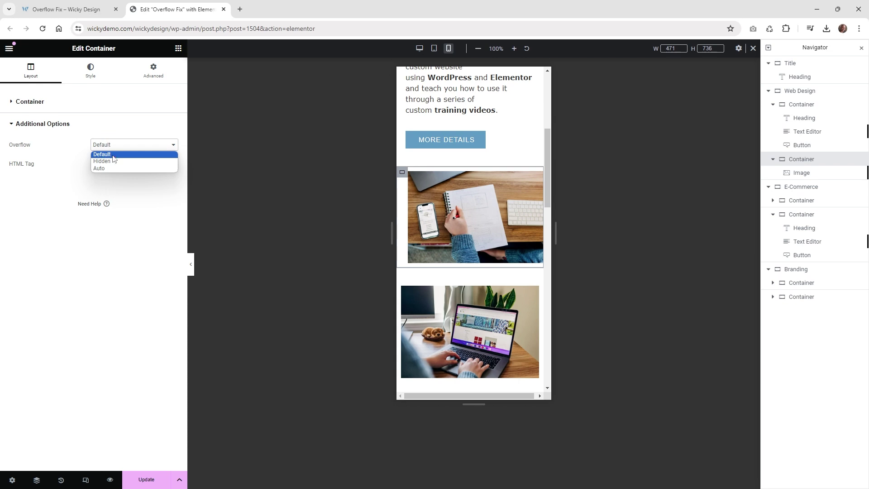
left_click(109, 162)
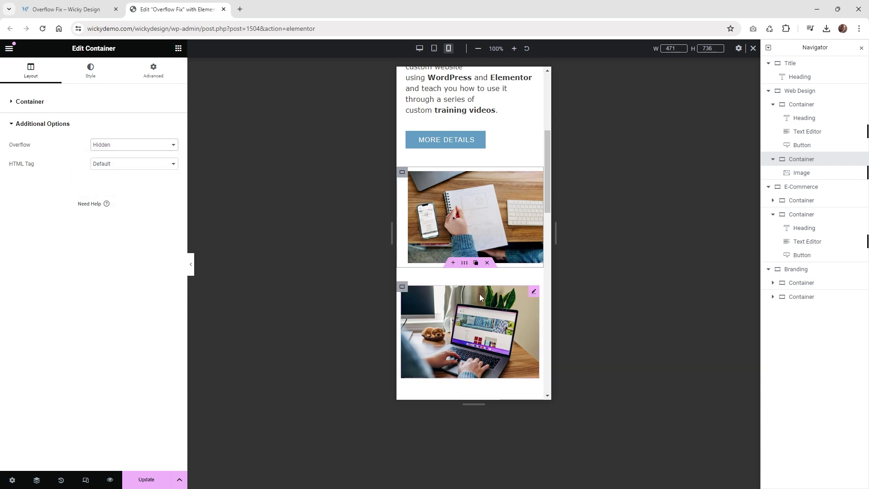
scroll(507, 225, "down", 1)
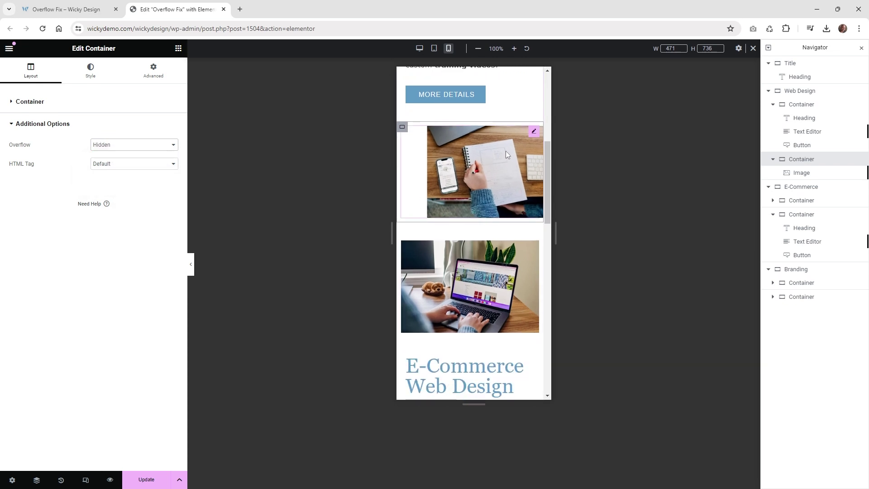
scroll(506, 153, "down", 2)
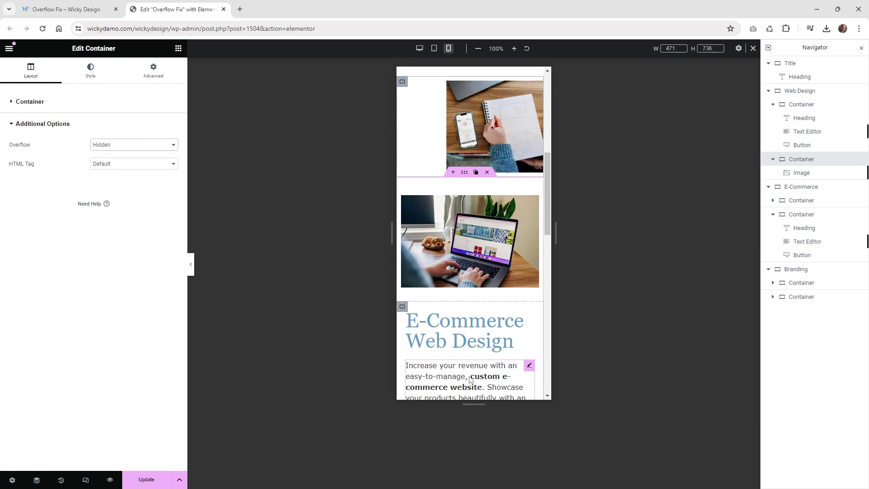
left_click(146, 479)
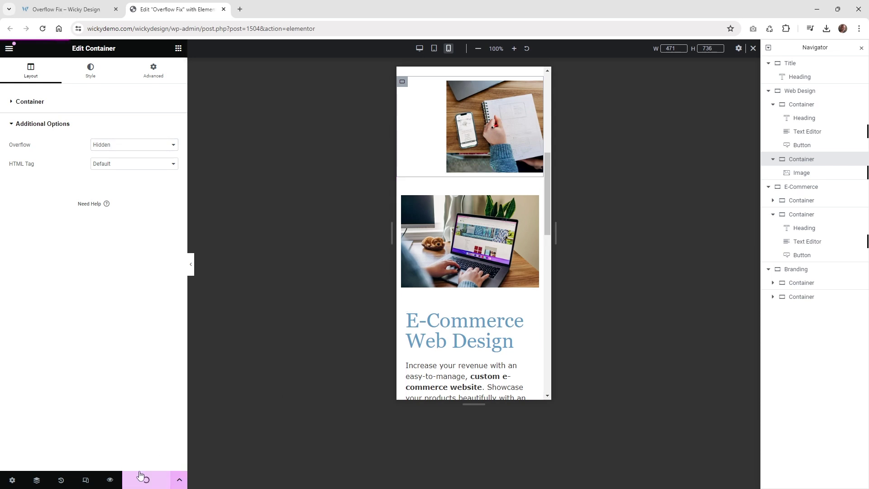
- Reload the live Overflow Fix page and scroll it to see the container fix
left_click(68, 7)
left_click(43, 28)
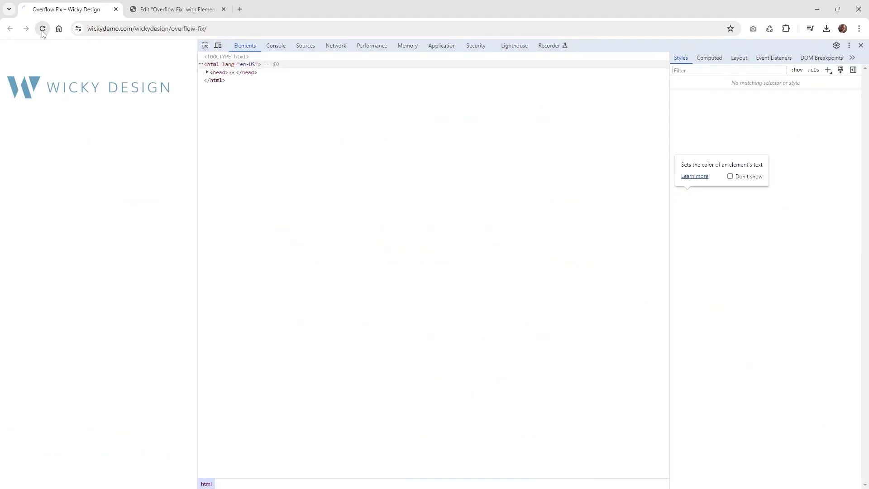
left_click_drag(195, 139, 195, 184)
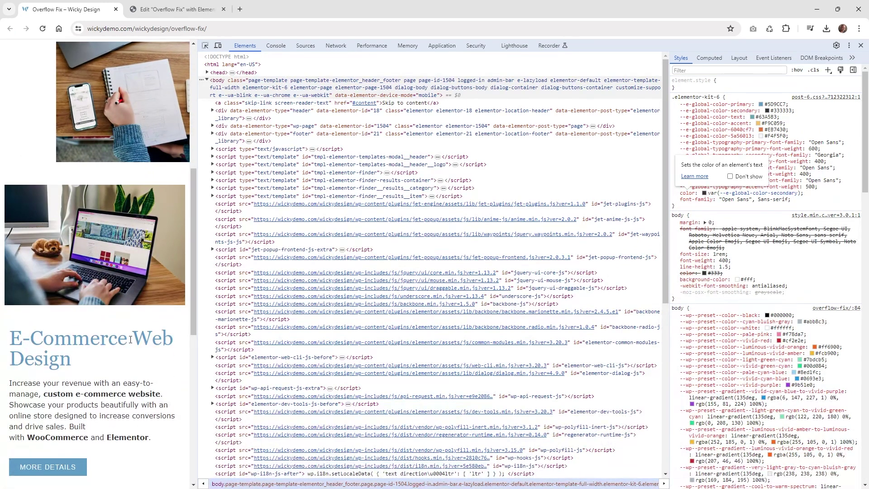
left_click_drag(192, 230, 190, 244)
scroll(150, 216, "up", 5)
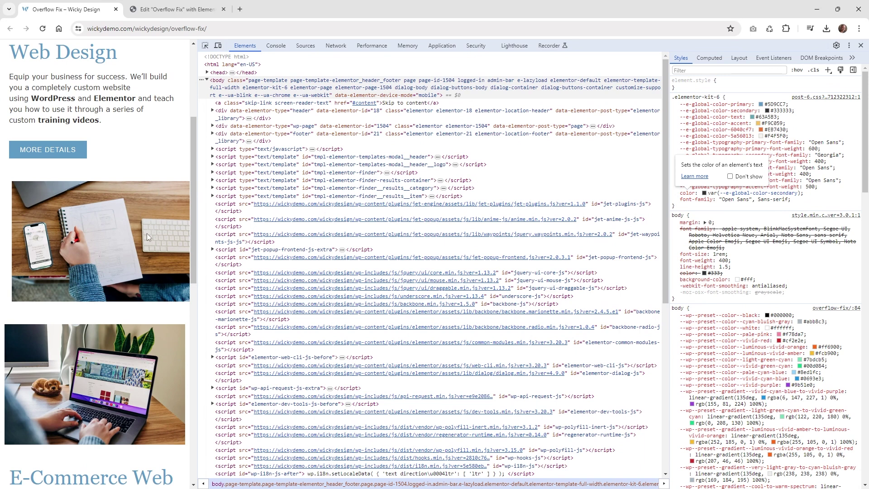
- Resize the viewport to 1280 px desktop width, then narrow it back down to mobile width
left_click_drag(196, 204, 582, 200)
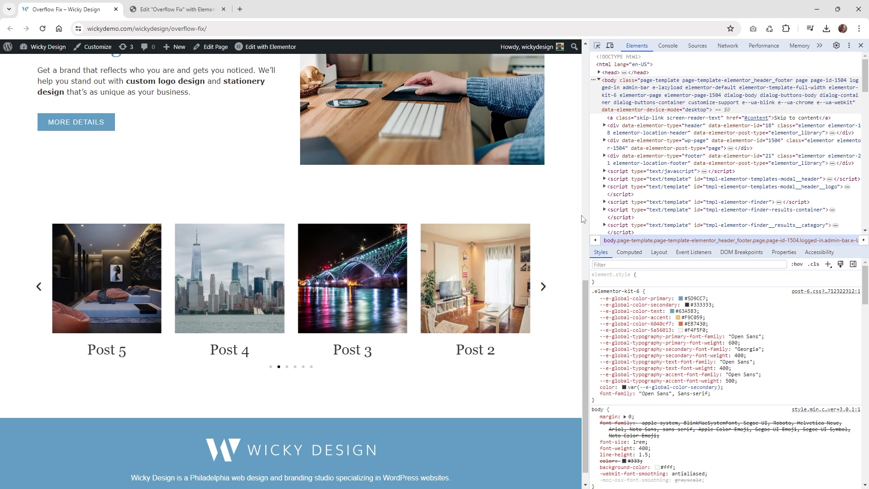
left_click_drag(591, 203, 580, 208)
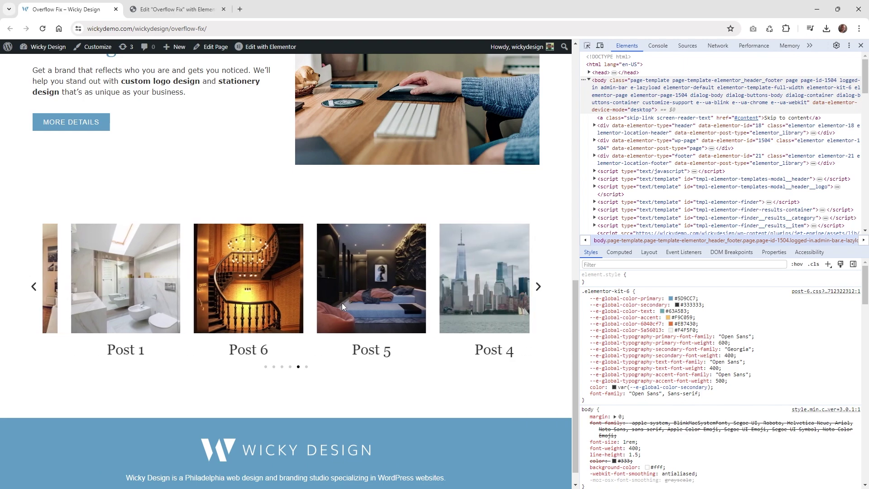
left_click_drag(576, 226, 147, 306)
scroll(144, 311, "down", 6)
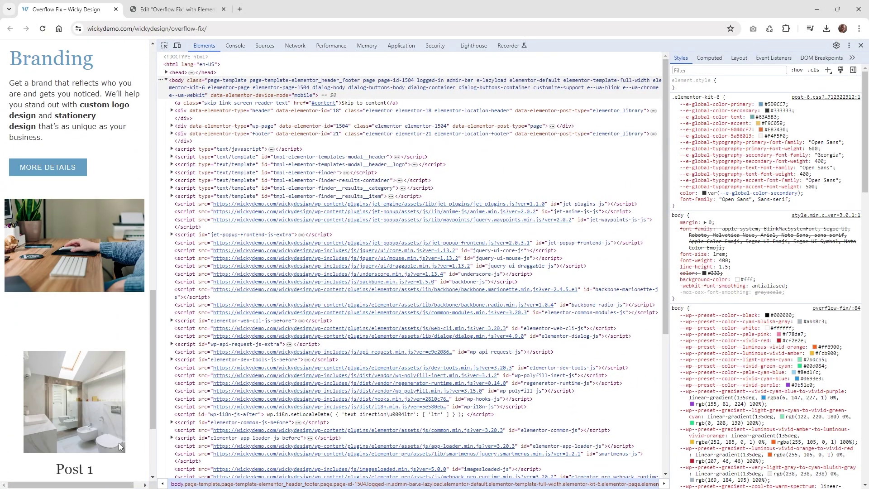
left_click_drag(96, 486, 104, 486)
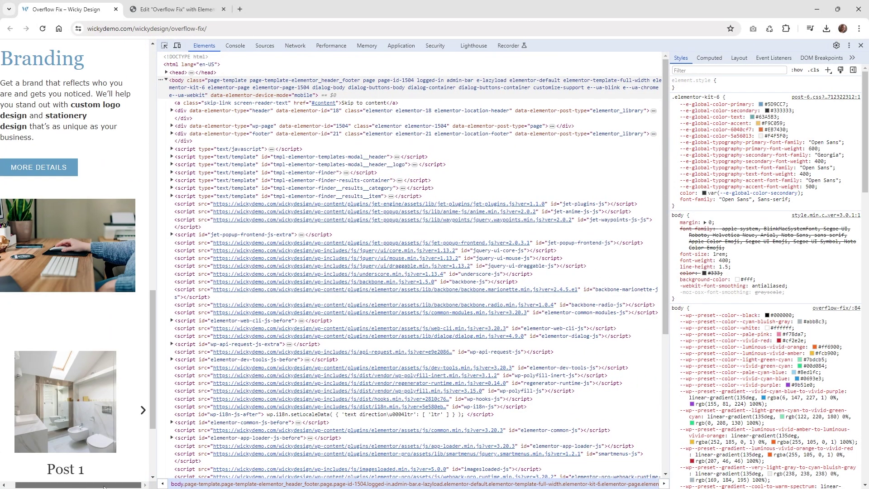
- Turn on the DevTools element picker and scroll the page outlining sections for overflow
left_click(164, 47)
scroll(139, 268, "down", 3)
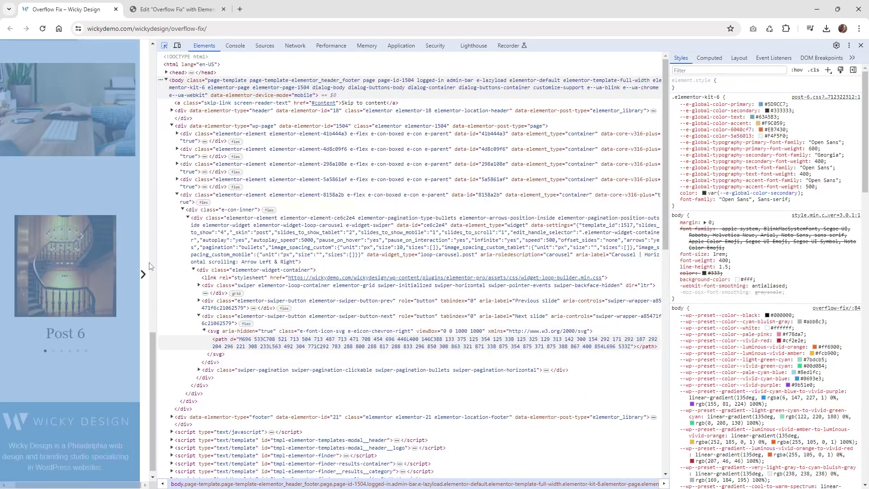
scroll(152, 194, "up", 1)
scroll(120, 92, "up", 6)
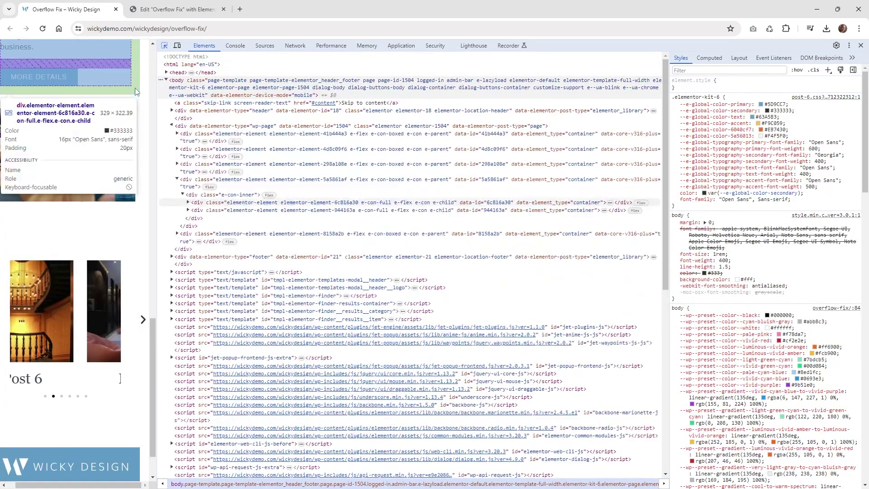
scroll(119, 93, "up", 8)
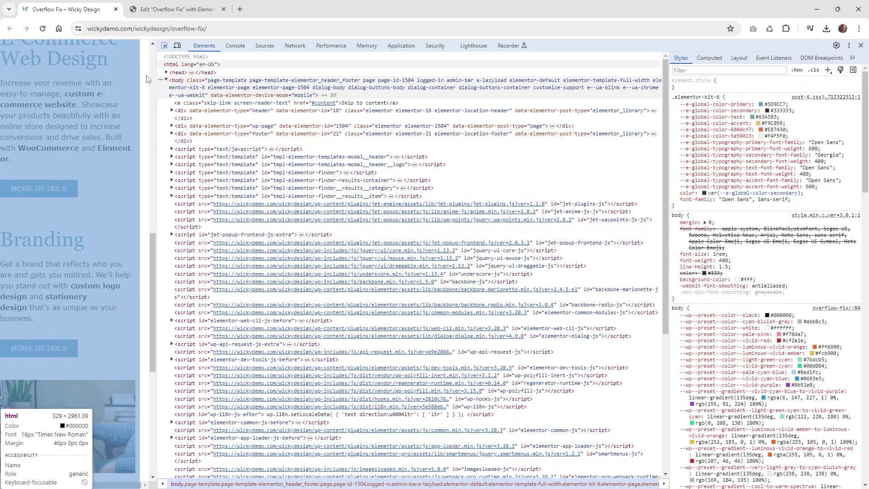
- Re-enable inspection and trace the overflow down to the carousel's next-slide arrow
left_click(165, 47)
scroll(145, 55, "up", 5)
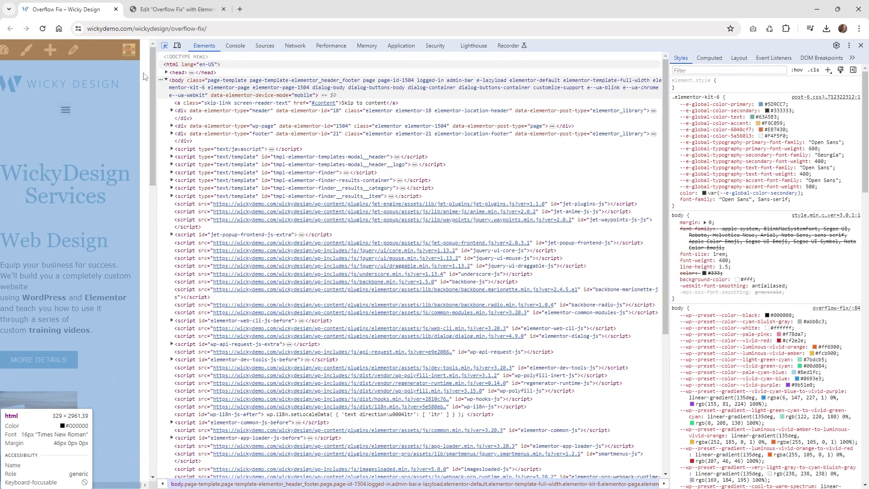
scroll(145, 99, "down", 6)
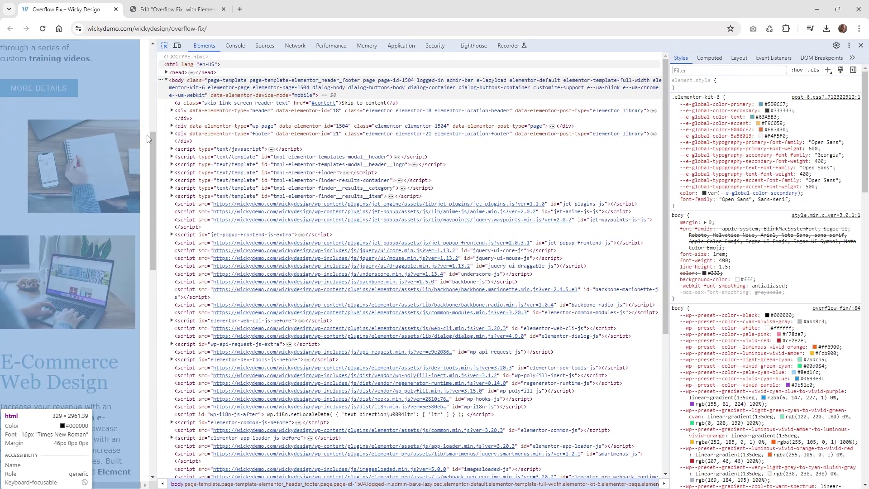
scroll(144, 140, "down", 5)
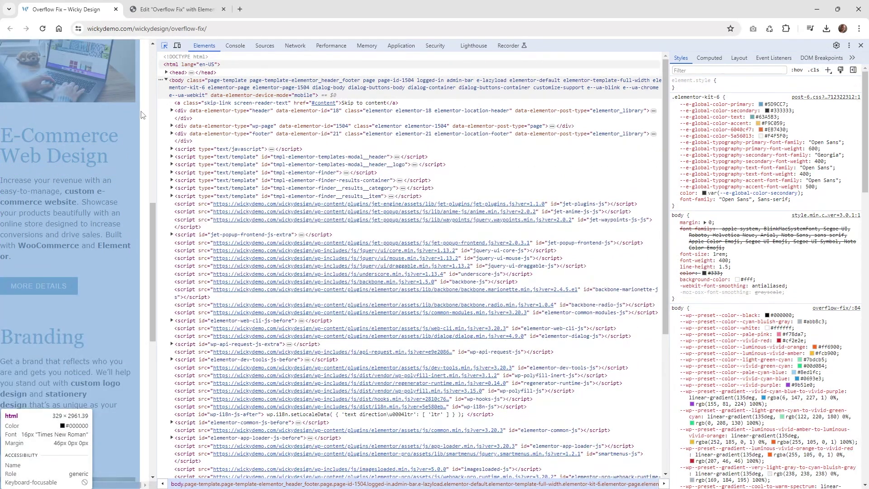
scroll(141, 115, "down", 3)
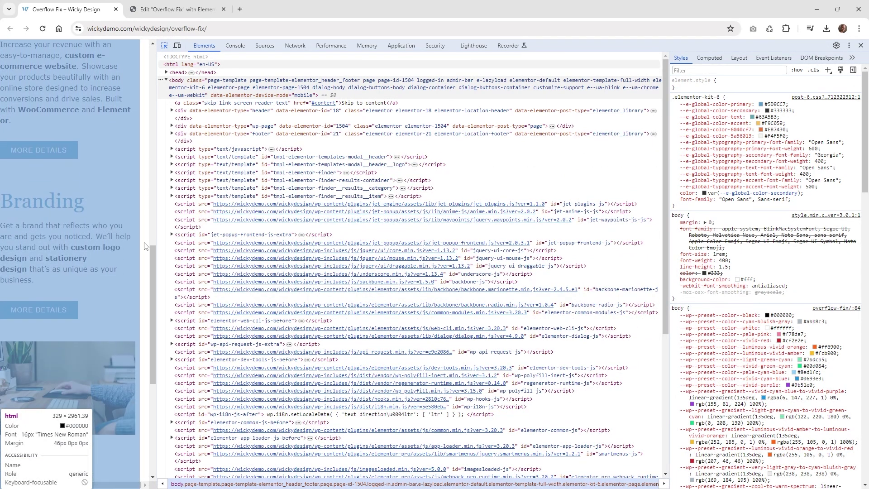
scroll(142, 271, "down", 3)
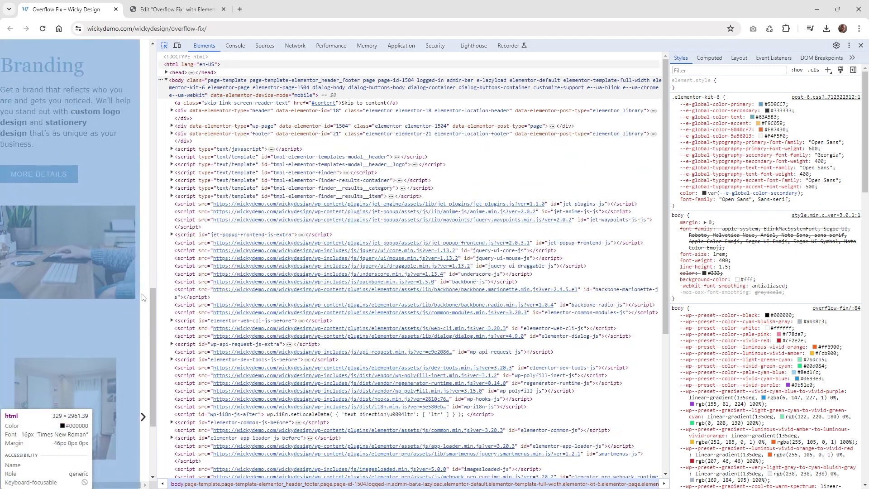
scroll(142, 297, "down", 2)
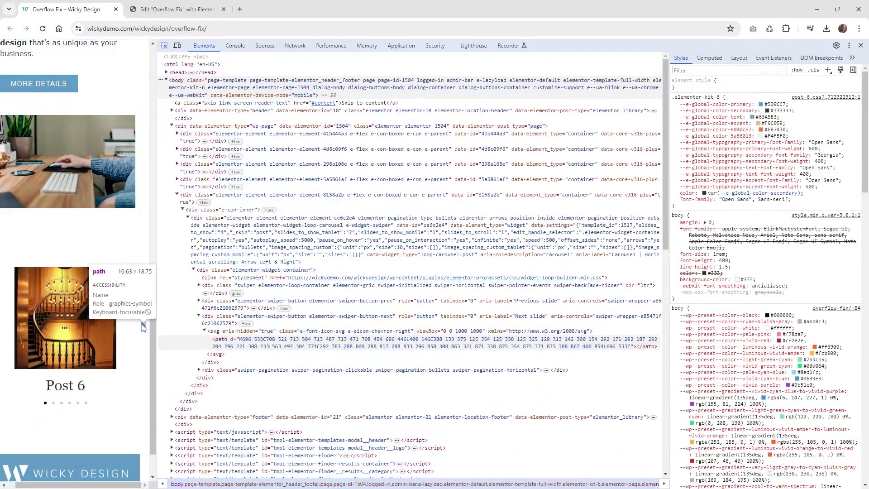
scroll(146, 340, "down", 1)
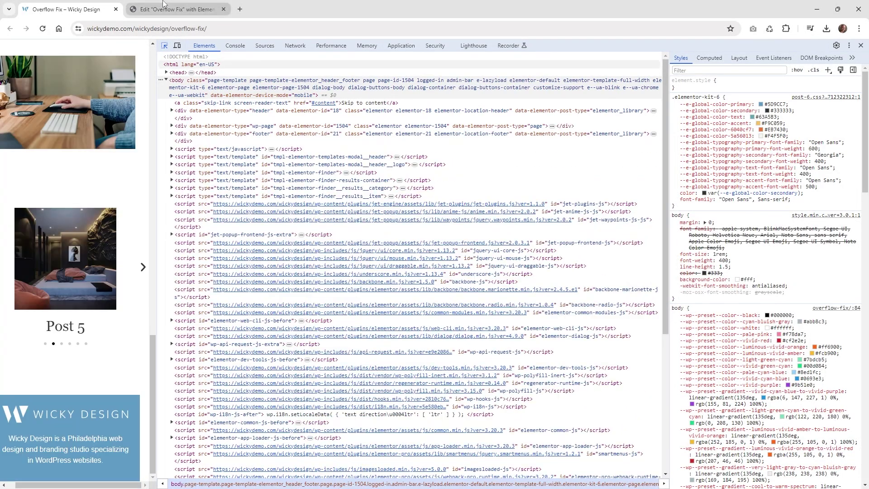
left_click(164, 6)
- Select the Loop Carousel and preview it at mobile portrait width with its Navigation settings shown
left_click(530, 319)
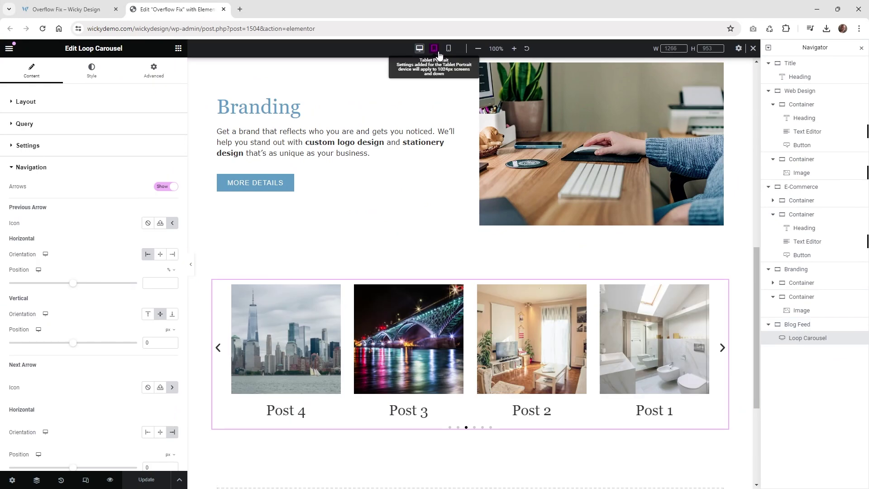
left_click(434, 49)
left_click(449, 48)
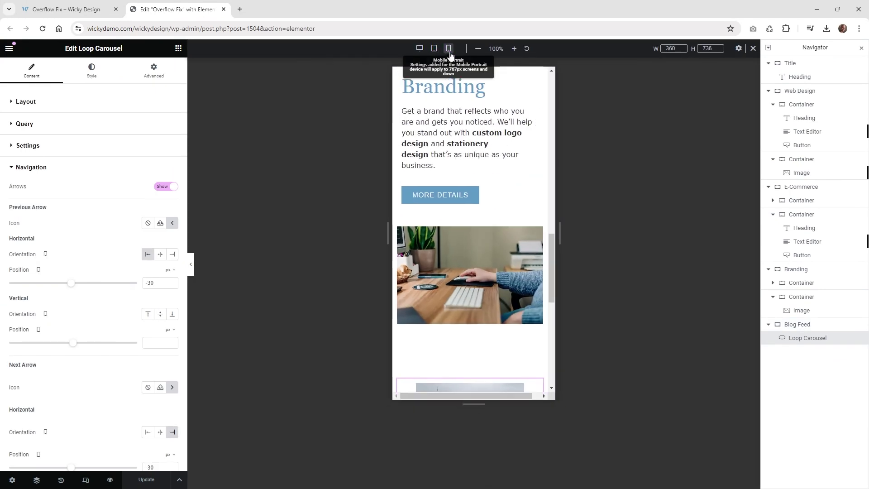
scroll(503, 256, "down", 4)
scroll(506, 256, "down", 1)
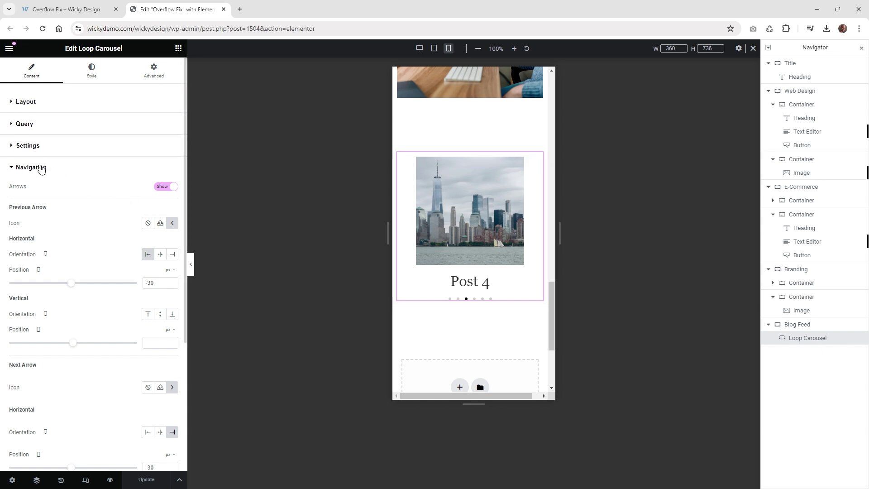
scroll(67, 199, "down", 2)
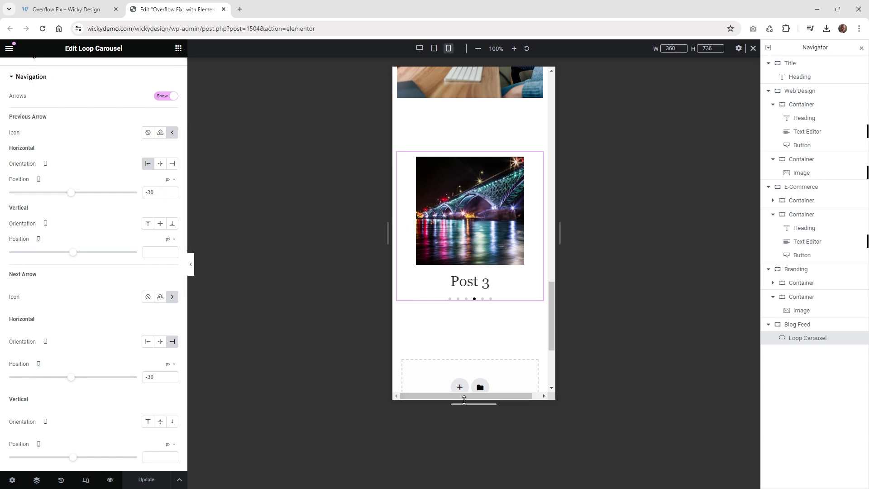
left_click_drag(464, 399, 471, 401)
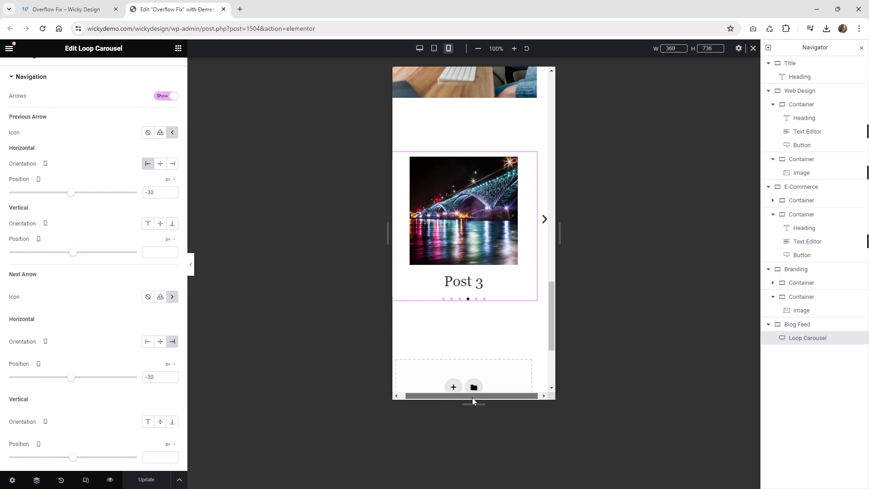
- Clear the next arrow's -30 px horizontal offset and test the carousel back to Post 1
double_click(159, 377)
key("BackSpace")
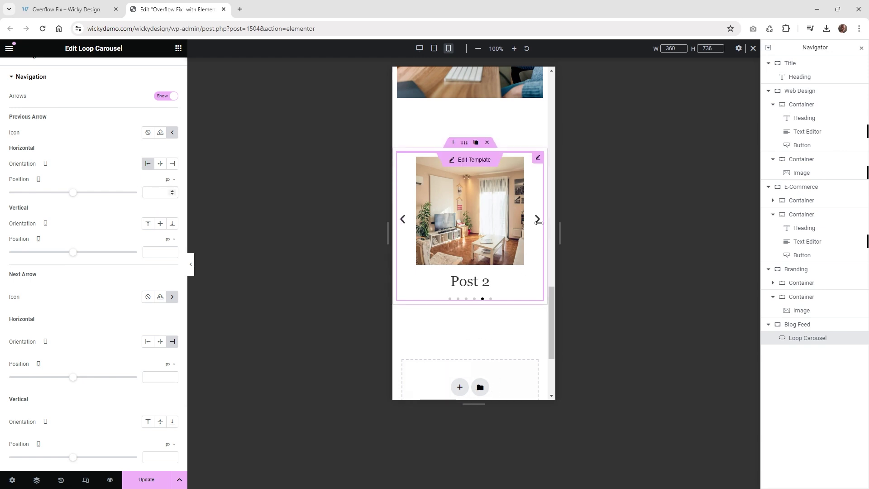
left_click(408, 220)
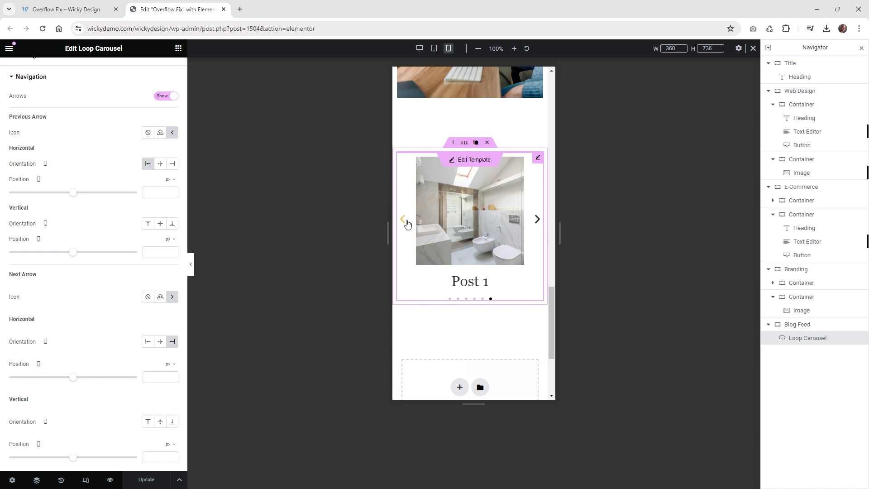
- Reload the live Overflow Fix page and widen its mobile page pane beside the DevTools inspector
left_click(78, 10)
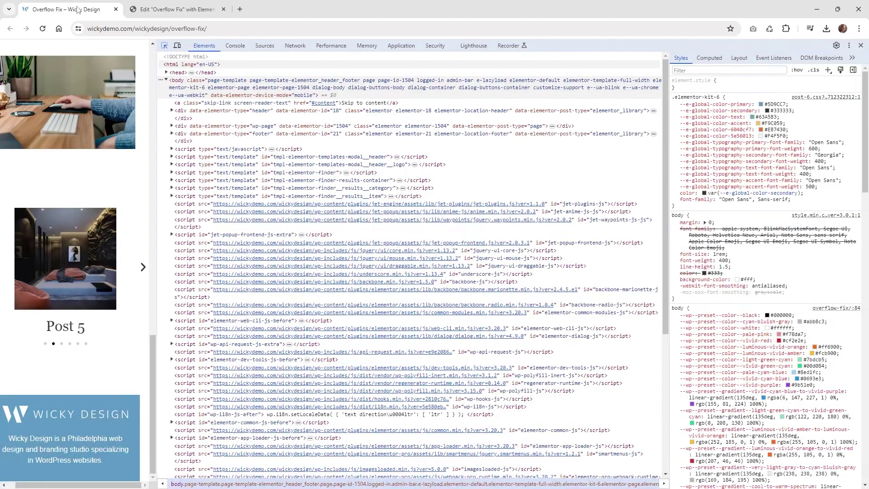
left_click(47, 30)
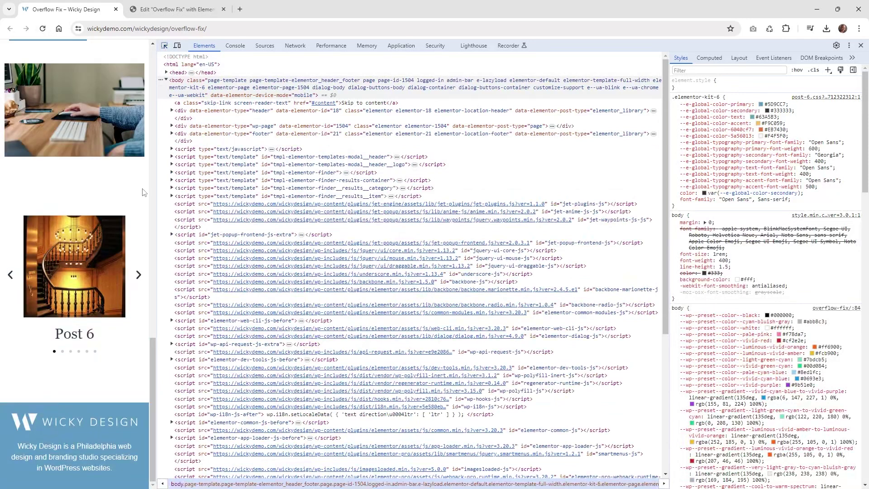
left_click_drag(151, 317, 184, 267)
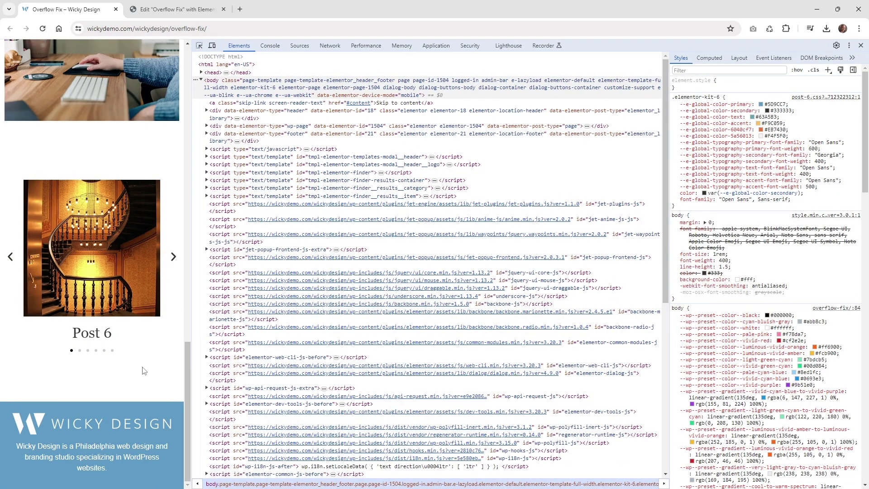
scroll(144, 370, "up", 1)
scroll(141, 382, "up", 1)
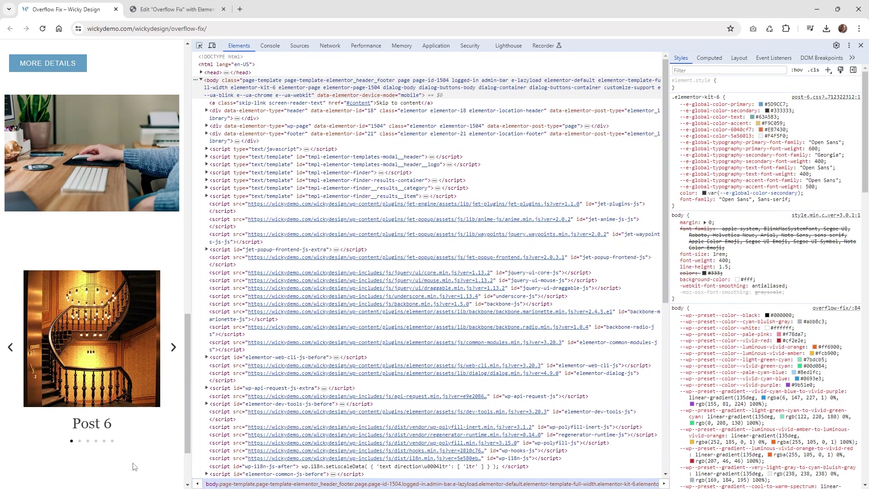
mouse_move(187, 434)
left_mouse_down()
mouse_move(189, 411)
mouse_move(198, 433)
left_mouse_up()
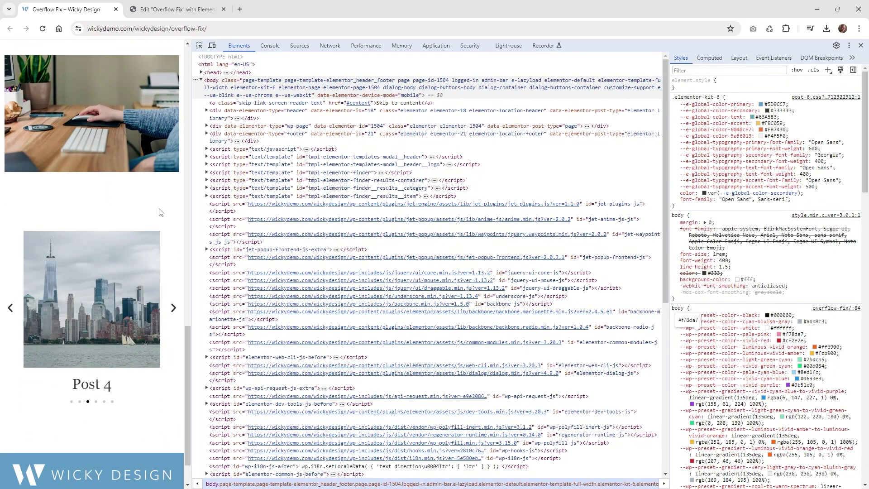
scroll(161, 212, "up", 3)
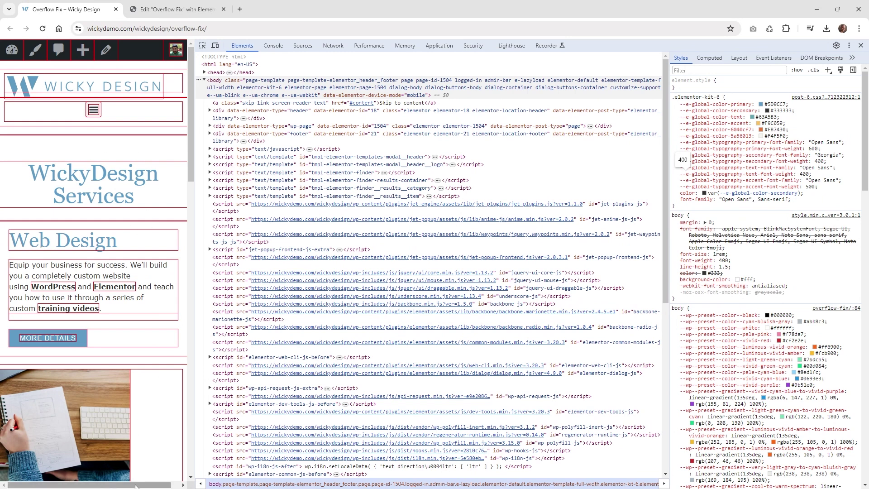
- Scroll across the red-outlined mobile page checking for content past its right edge
scroll(135, 486, "right", 2)
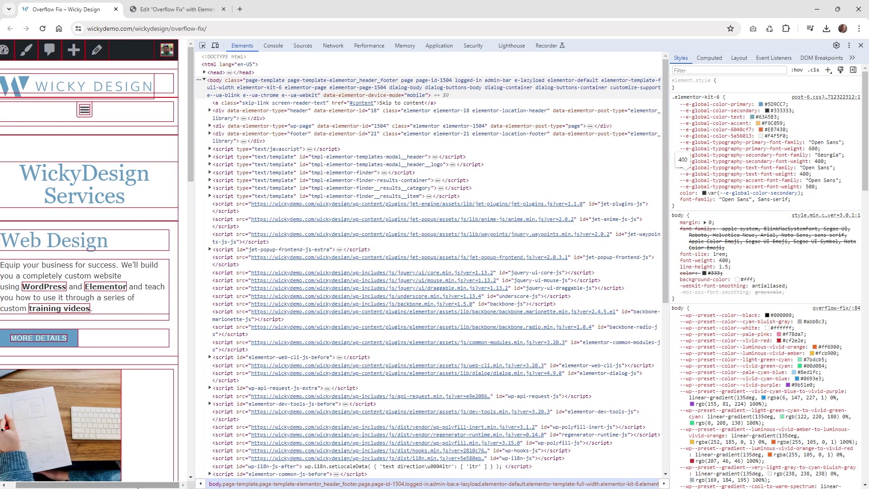
scroll(194, 149, "down", 1)
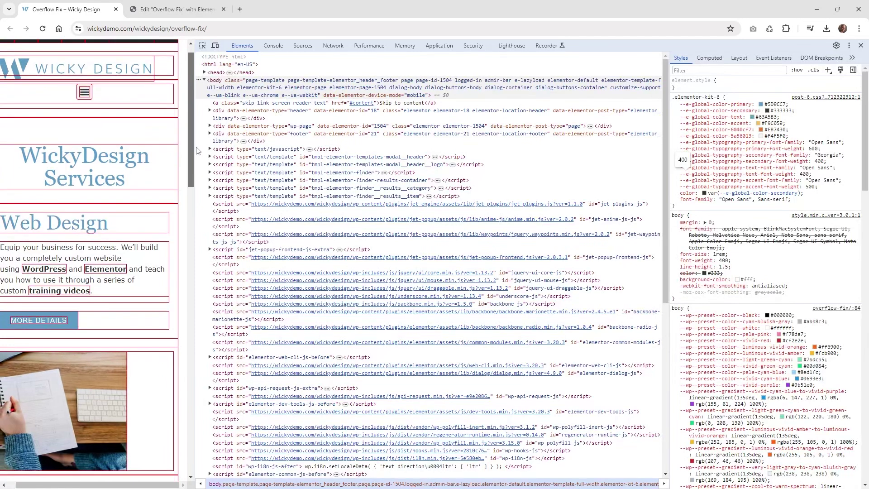
scroll(192, 150, "down", 1)
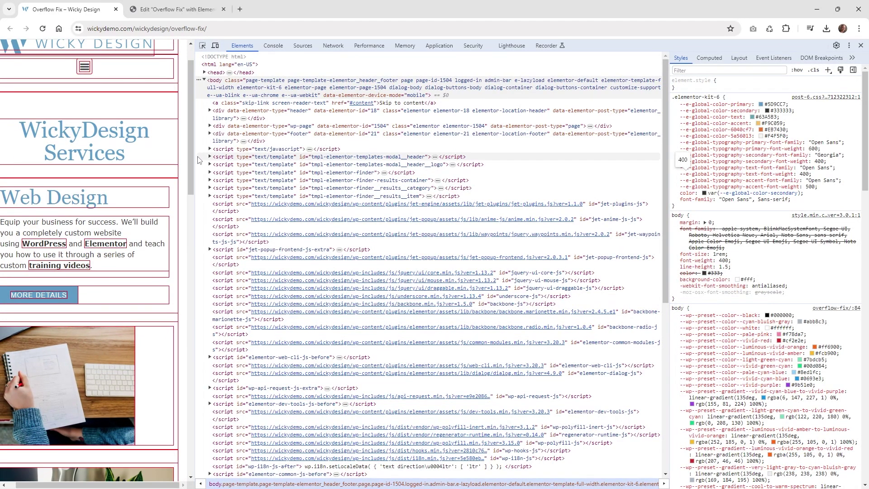
left_click_drag(195, 157, 179, 208)
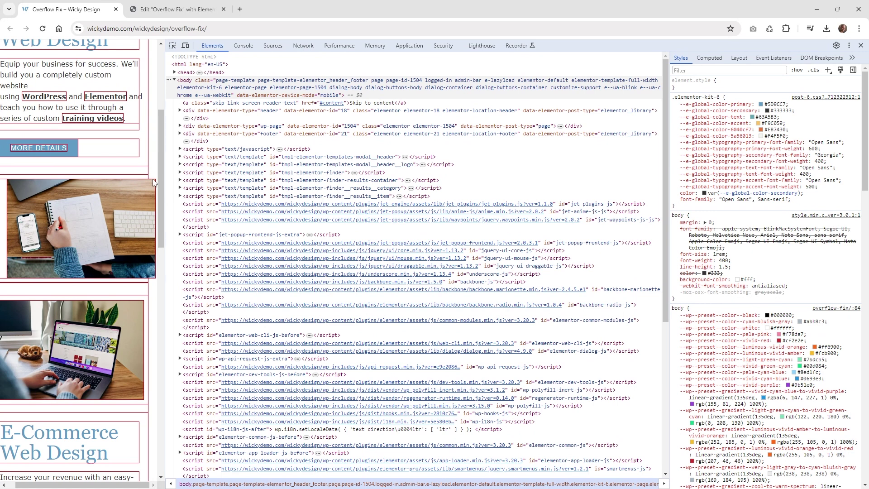
left_click_drag(162, 181, 189, 386)
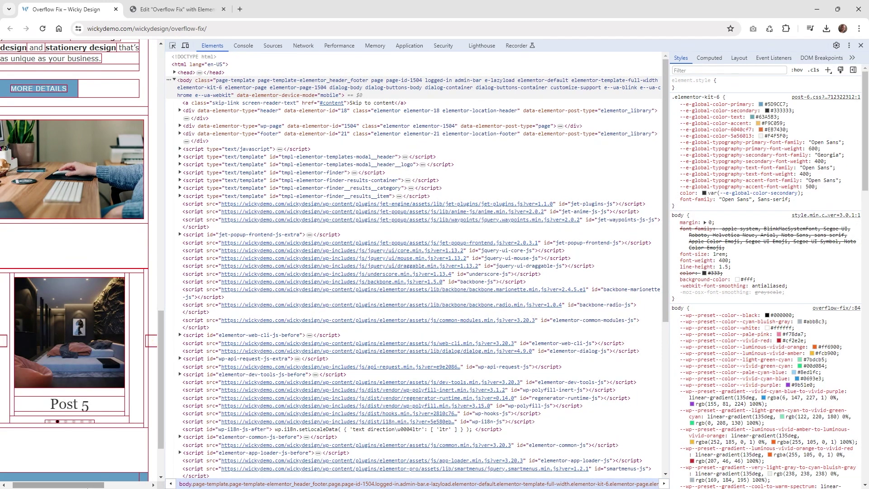
- Set the page pane to about 372px, slide the carousel to Post 4, and return to Elementor
left_click_drag(88, 485, 99, 485)
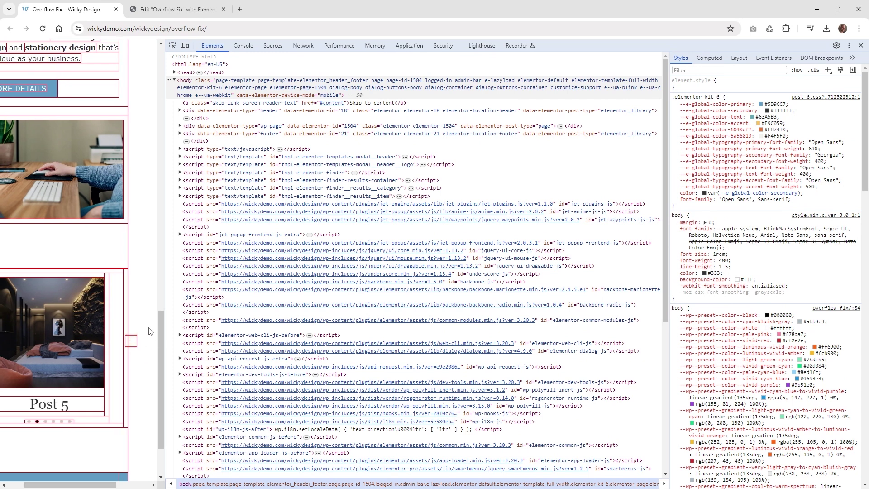
left_click(131, 341)
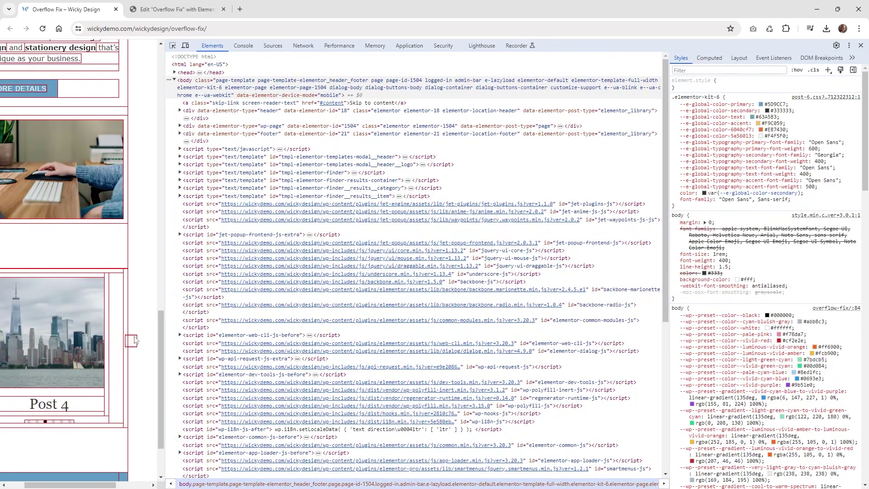
left_click(157, 7)
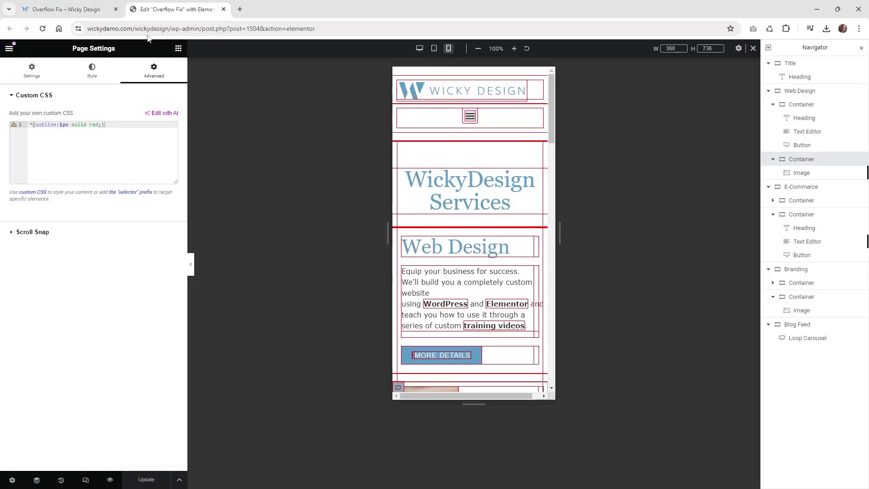
- Review the *{outline:1px solid red;} rule in Page Settings' Advanced Custom CSS, then revisit the live page
left_click(12, 481)
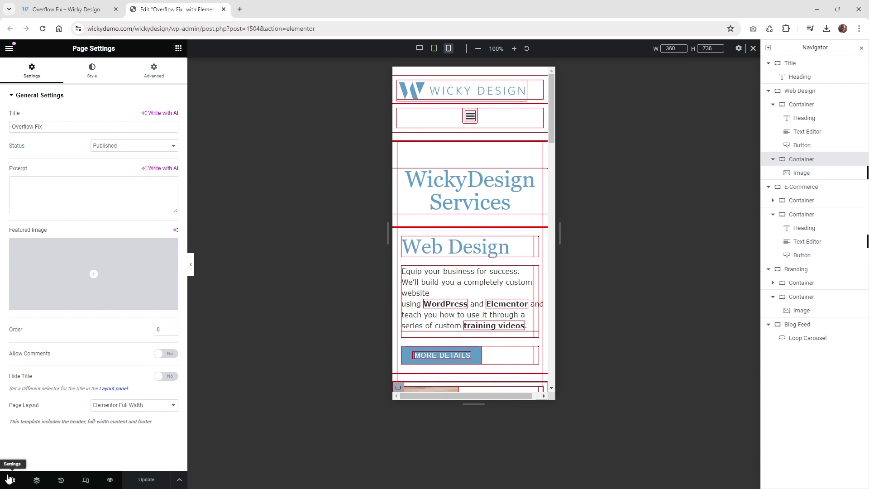
left_click(158, 72)
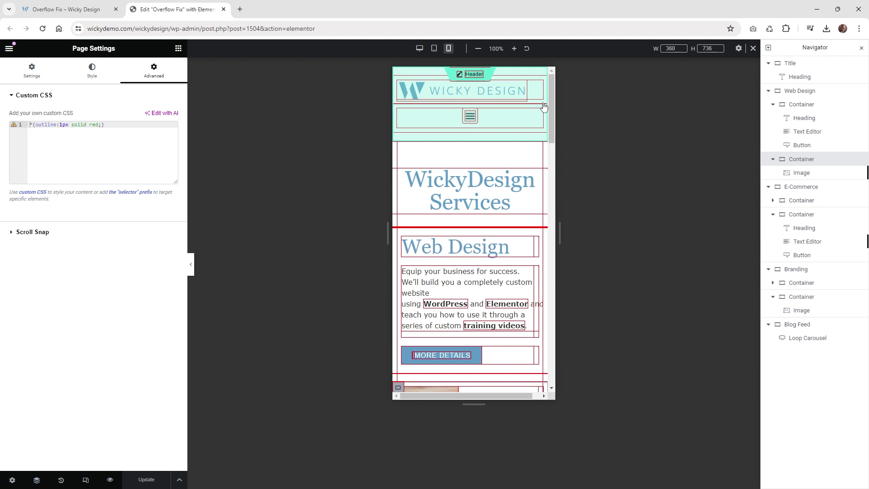
mouse_move(532, 246)
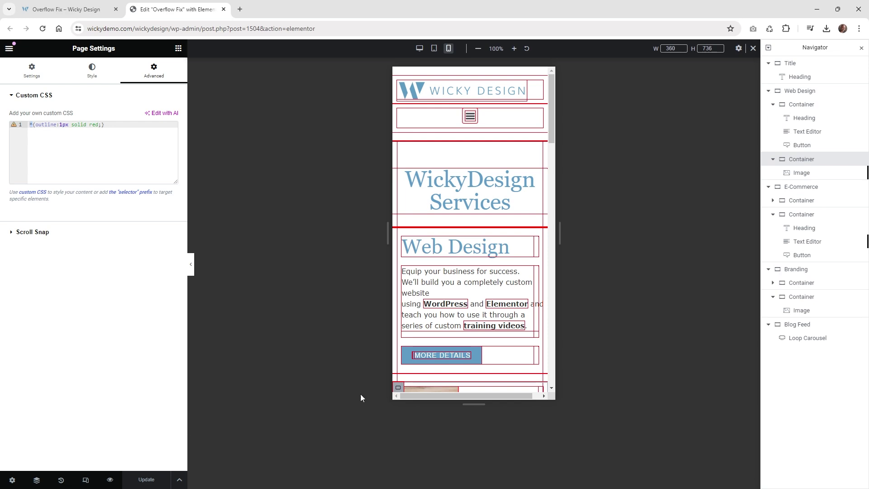
left_click(74, 8)
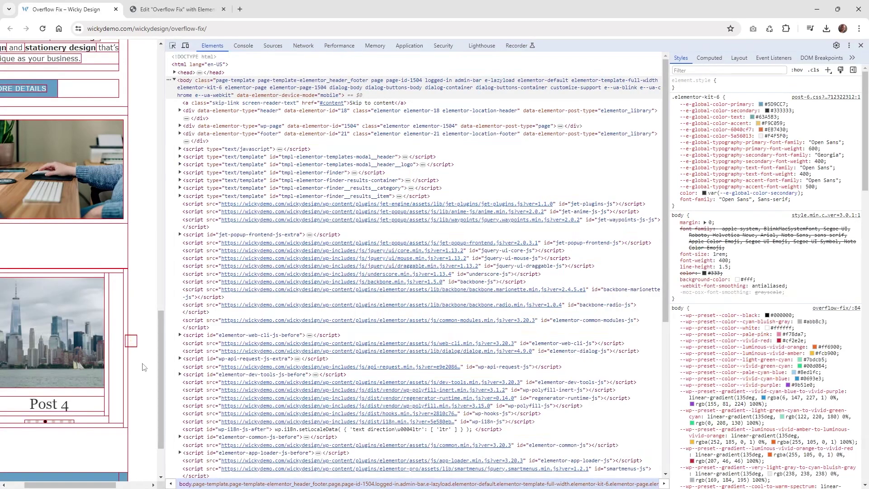
scroll(161, 348, "down", 1)
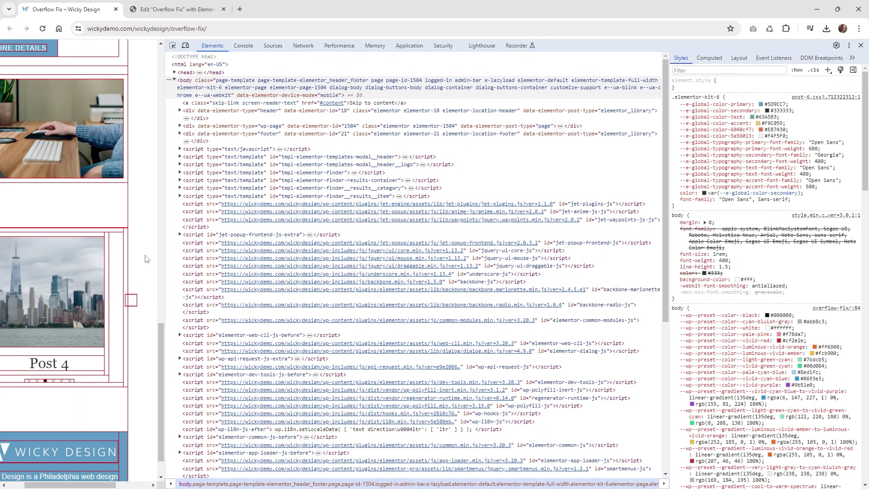
left_click(172, 47)
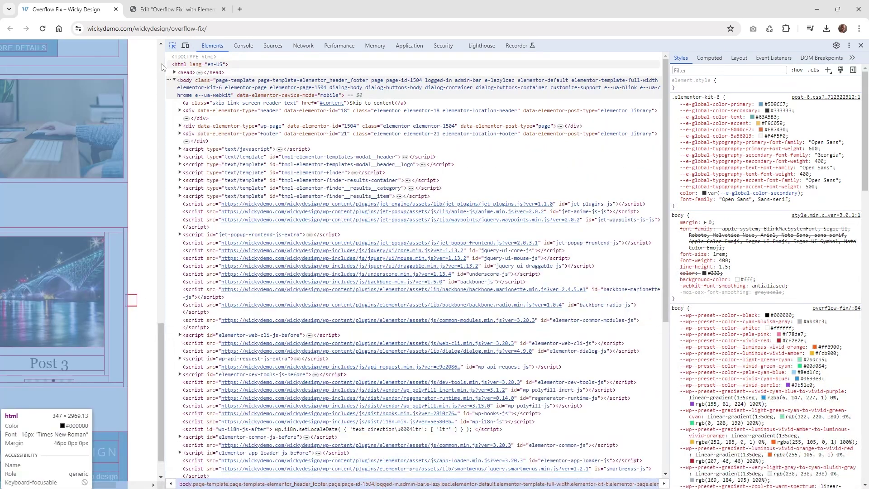
left_click(172, 45)
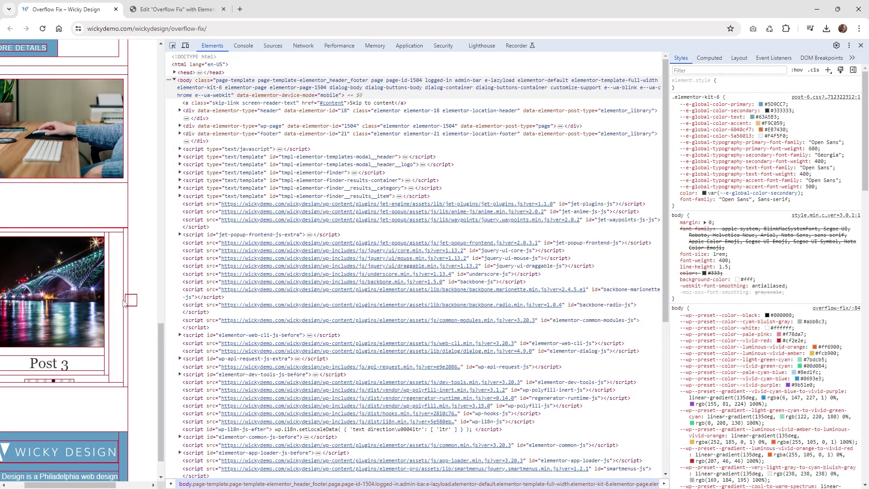
left_click_drag(161, 341, 217, 62)
scroll(154, 207, "down", 5)
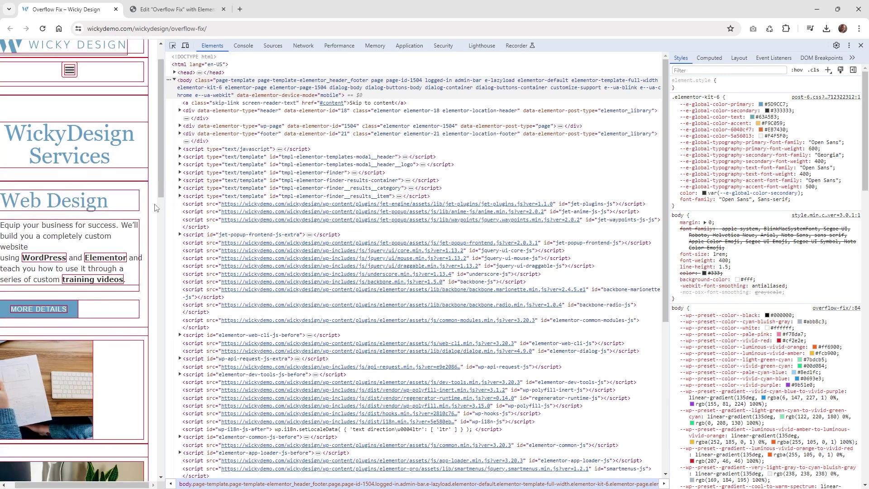
scroll(155, 207, "down", 7)
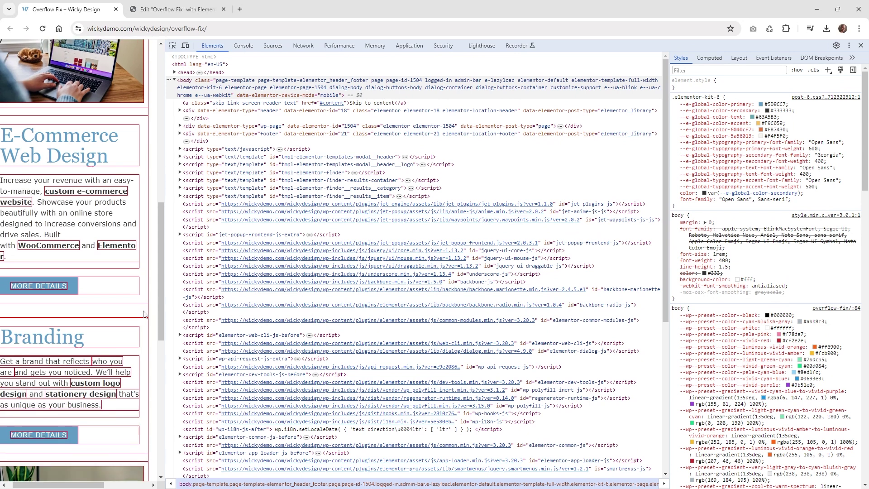
scroll(149, 329, "down", 4)
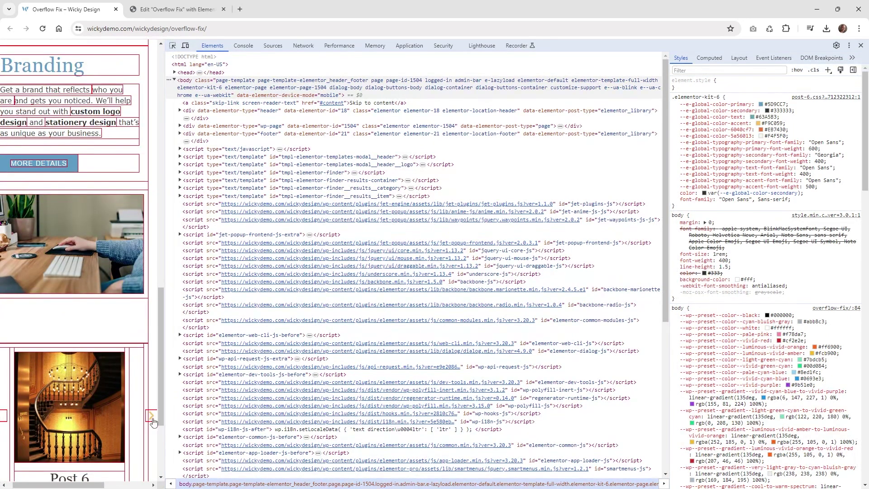
scroll(152, 405, "down", 1)
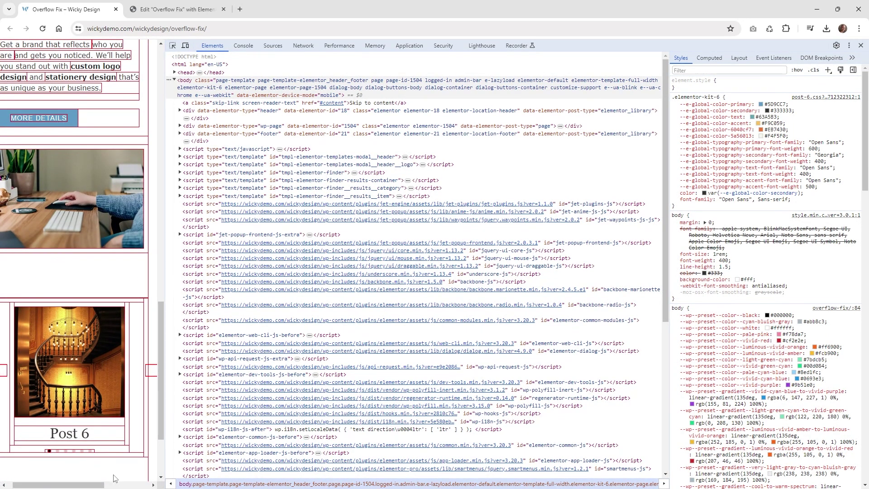
mouse_move(90, 485)
left_mouse_down()
mouse_move(109, 485)
mouse_move(75, 486)
left_mouse_up()
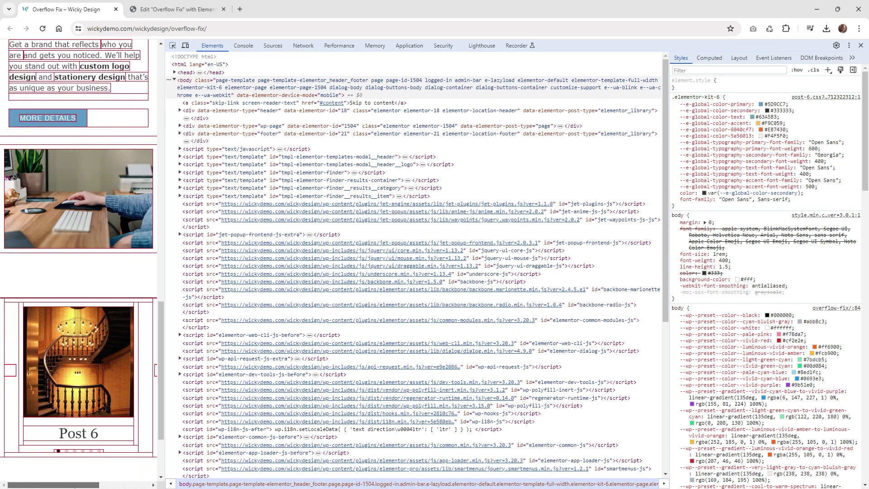